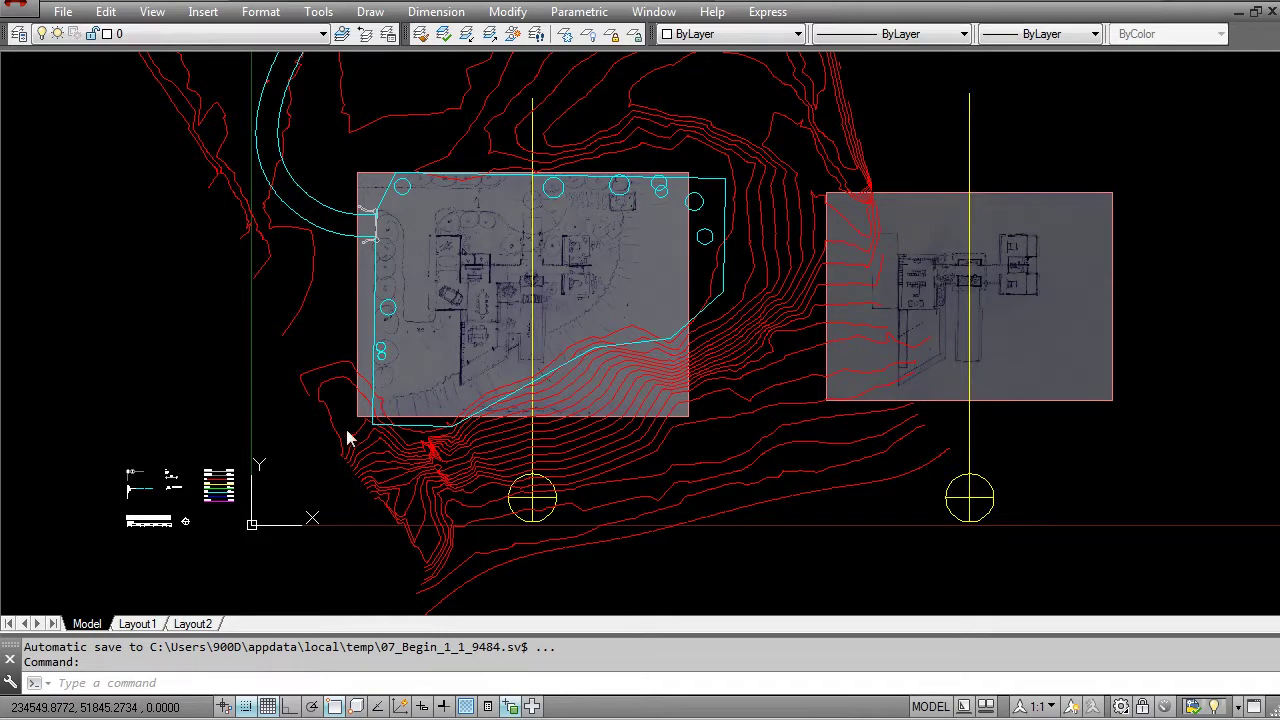
Pan and zoom around the drawing to inspect the lineweight legend, GROUND FLOOR title and site plan
scroll(470, 450, "up", 3)
middle_click_drag(251, 457, 508, 385)
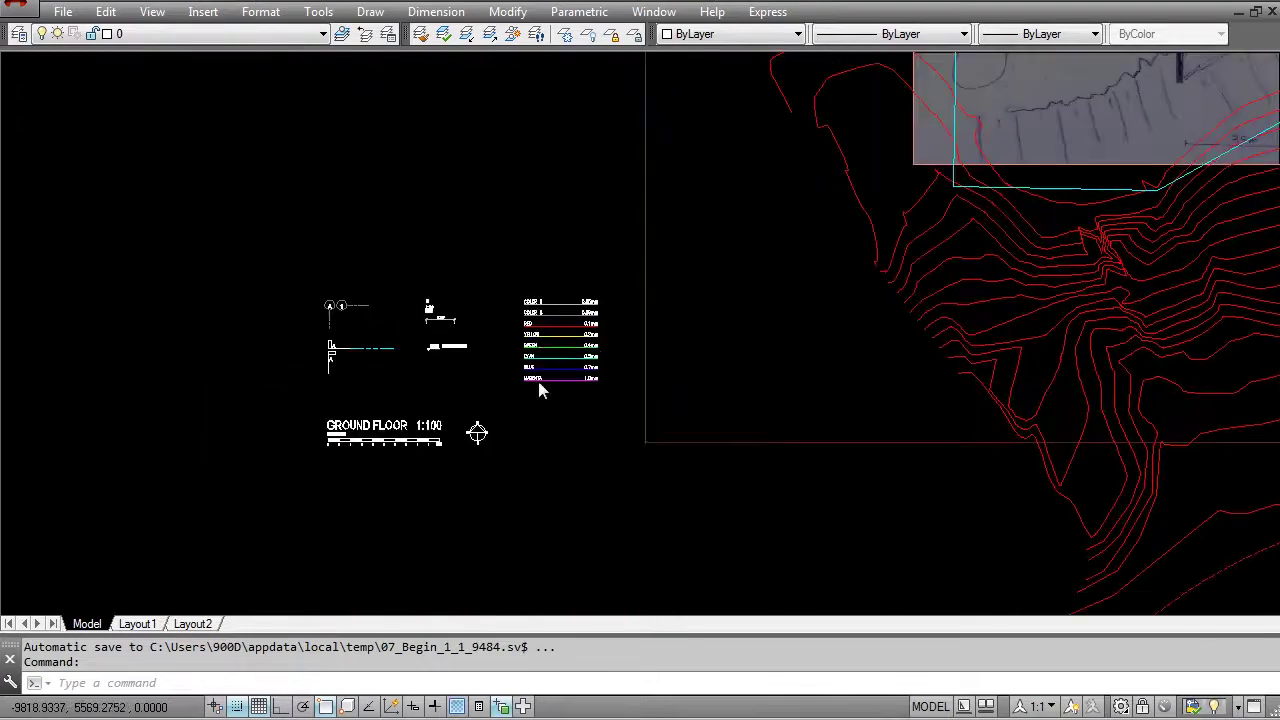
scroll(538, 381, "up", 4)
middle_click_drag(706, 288, 671, 351)
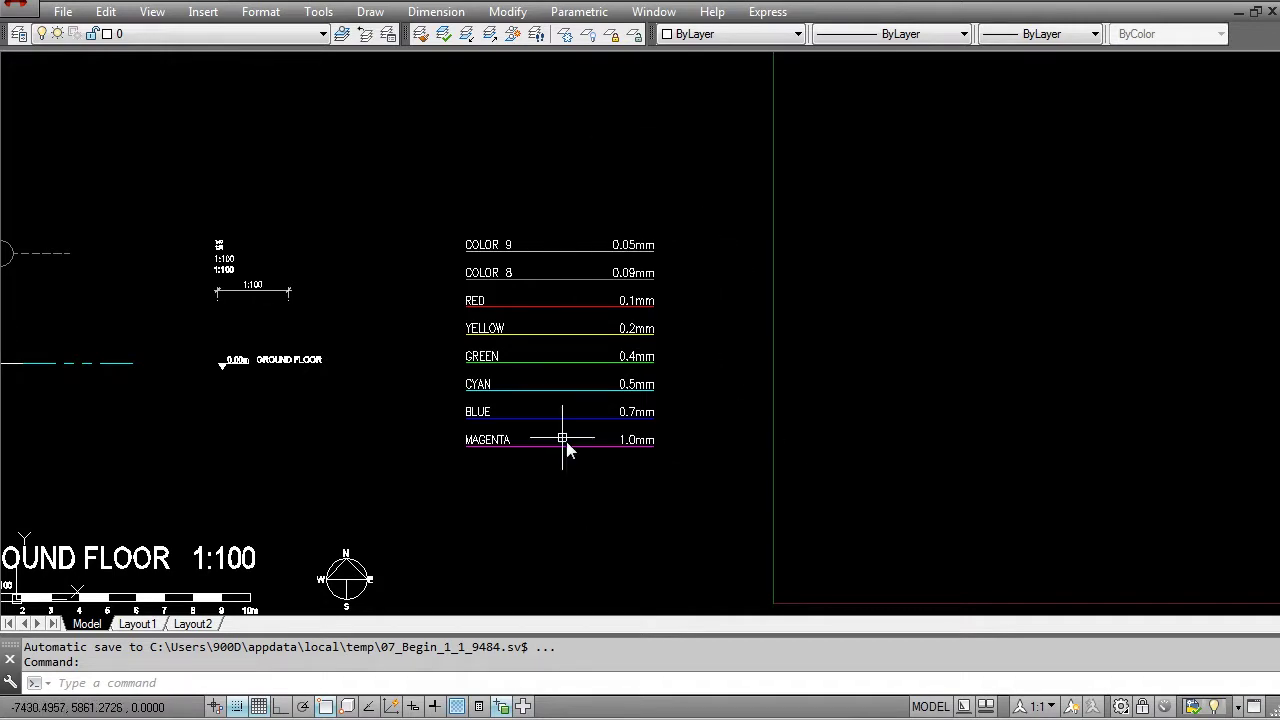
scroll(667, 364, "down", 5)
mouse_move(779, 376)
middle_mouse_down()
mouse_move(671, 449)
mouse_move(751, 391)
middle_mouse_up()
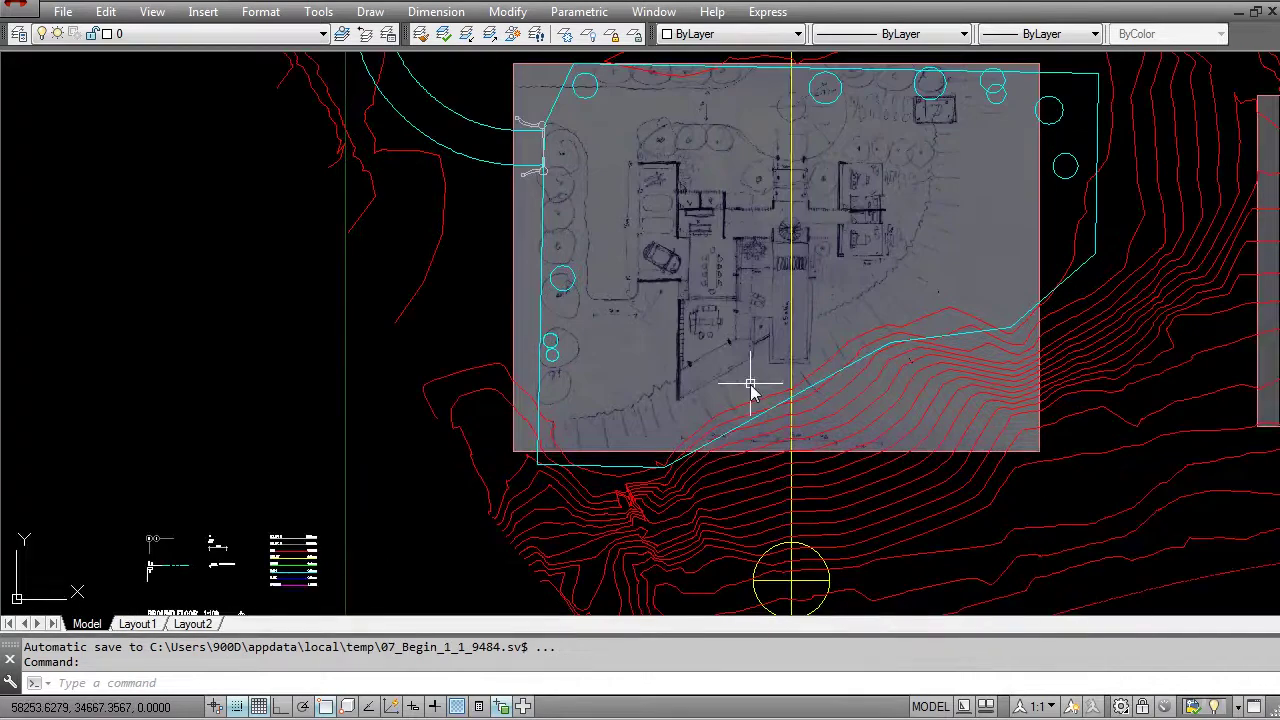
middle_click_drag(420, 443, 486, 263)
scroll(474, 414, "up", 6)
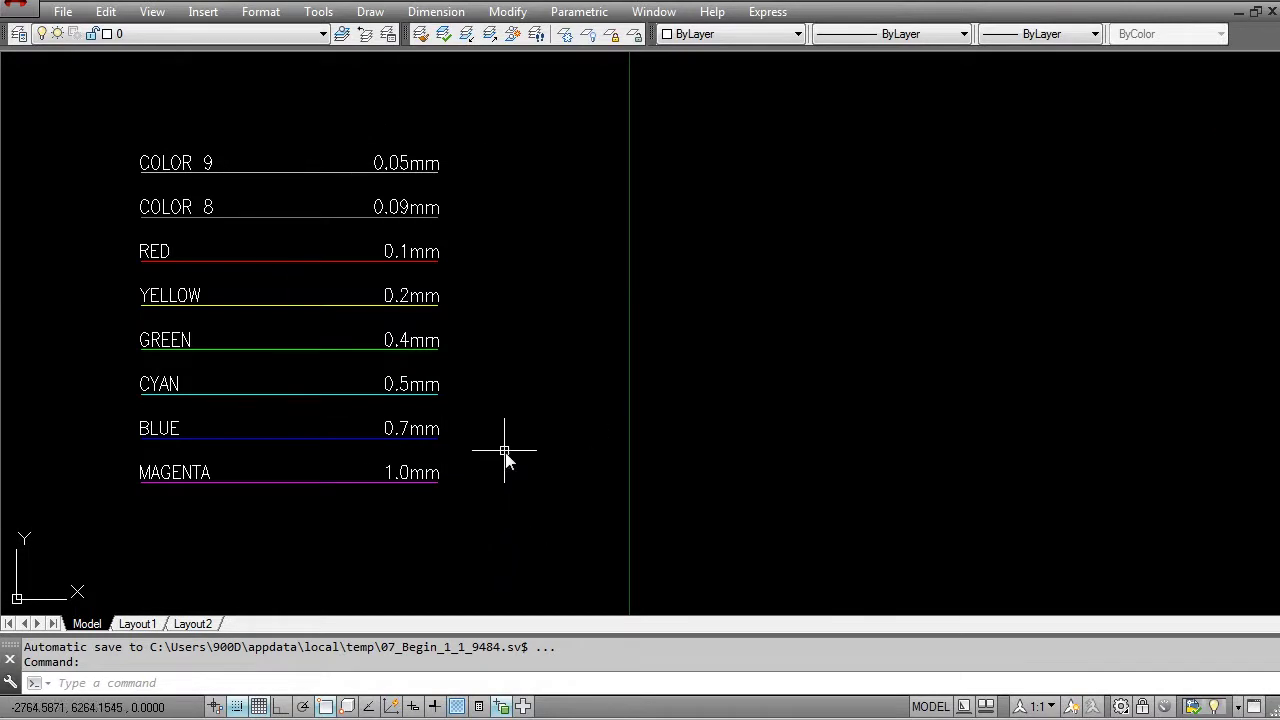
middle_click_drag(506, 456, 508, 490)
scroll(505, 470, "down", 6)
middle_click_drag(766, 380, 480, 486)
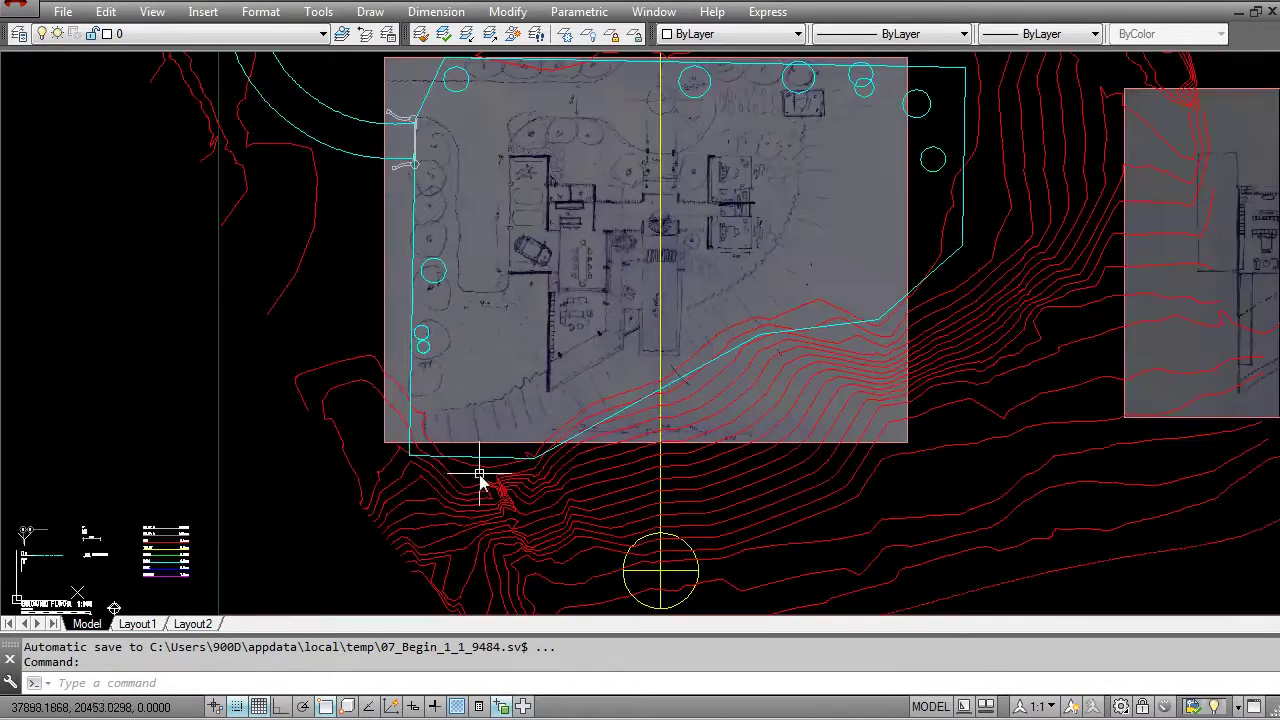
scroll(473, 480, "down", 2)
mouse_move(578, 434)
middle_mouse_down()
mouse_move(514, 354)
mouse_move(466, 363)
middle_mouse_up()
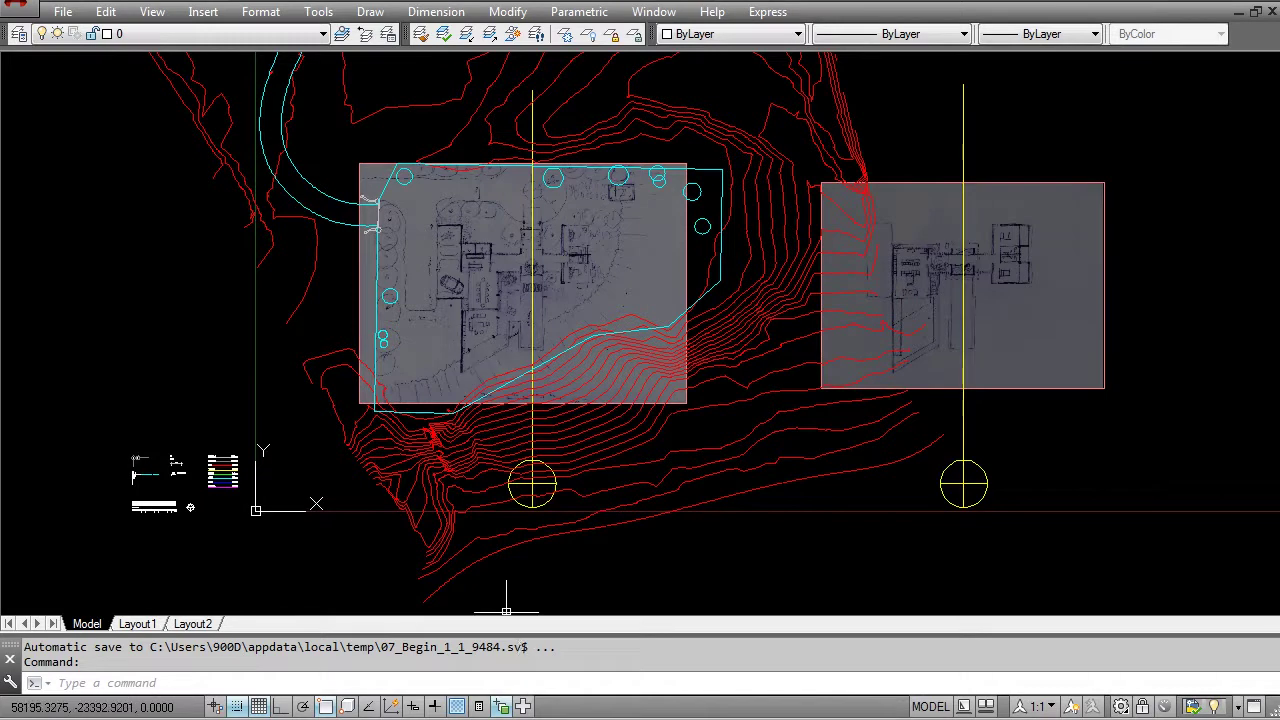
Select the House_PlotStyle plot style file in the Referenced Files folder, then close Explorer
key("alt+Tab")
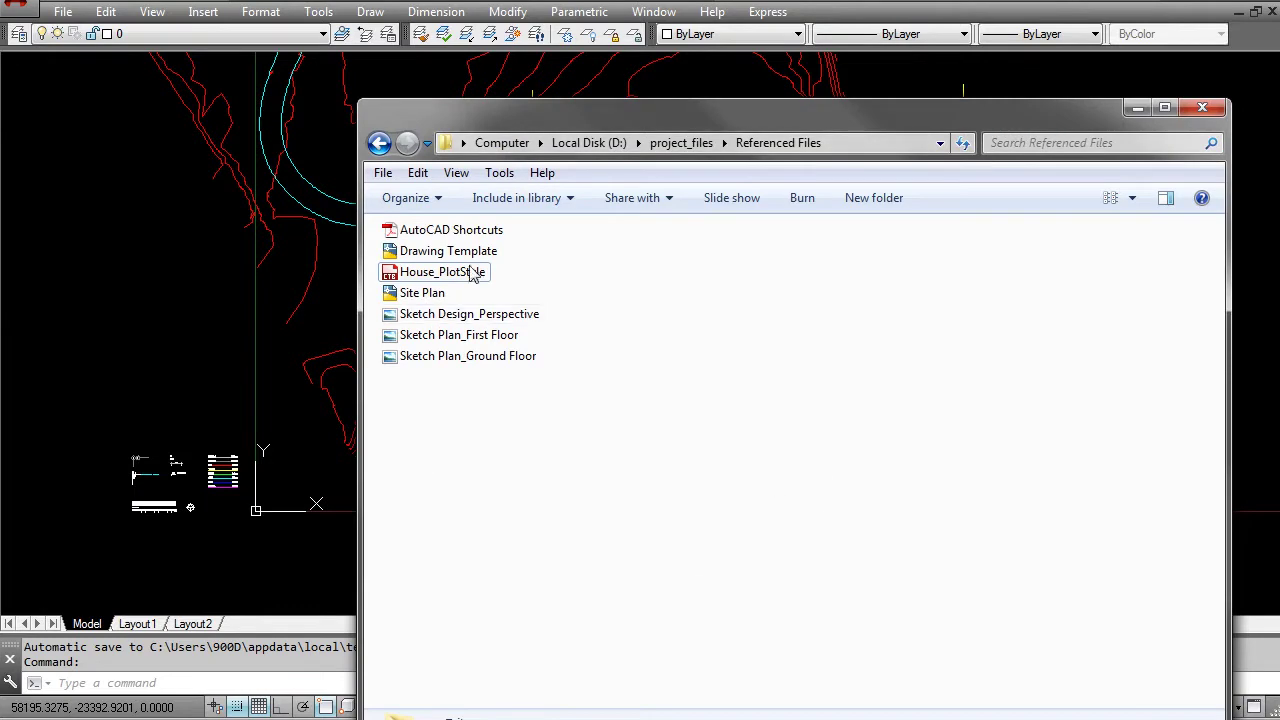
mouse_move(425, 282)
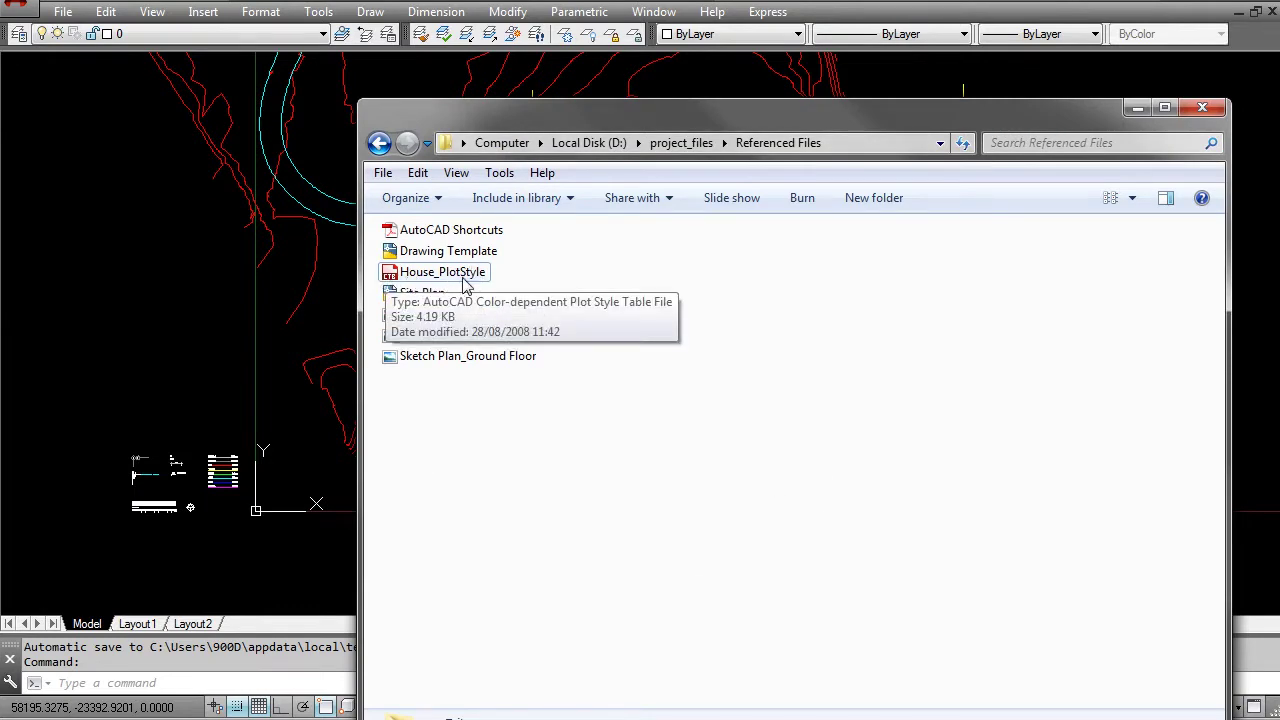
left_click(465, 285)
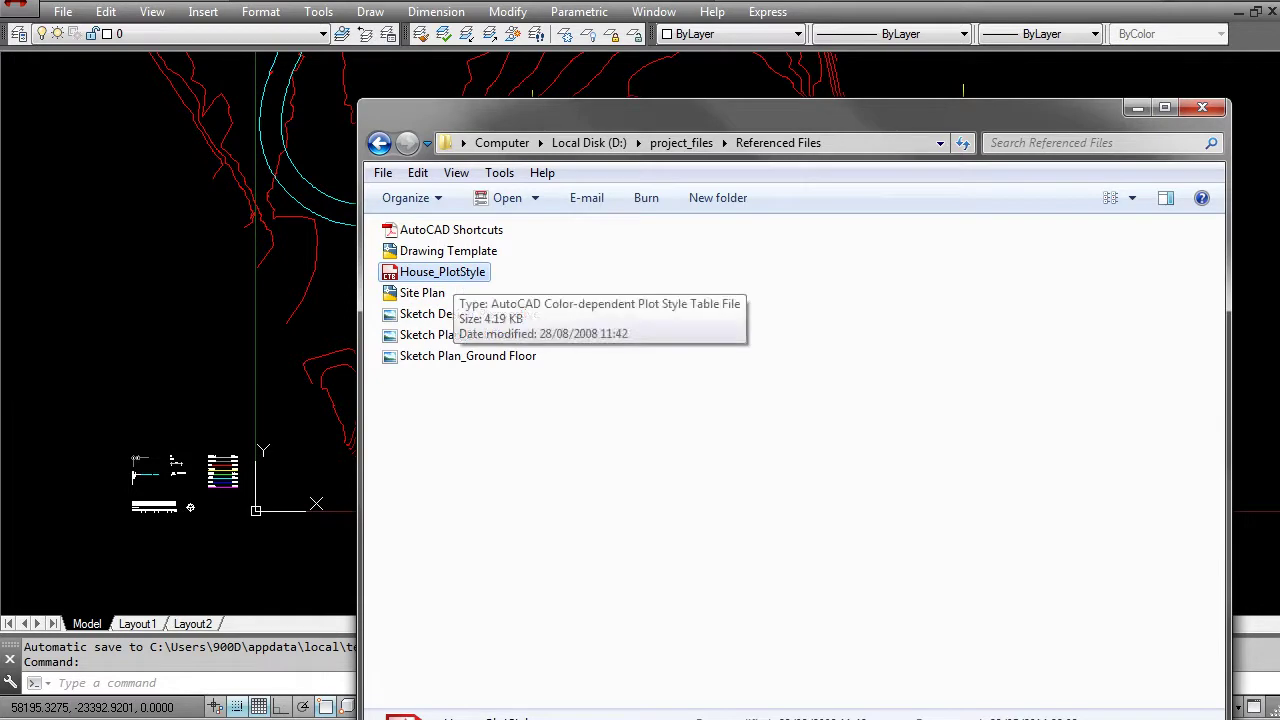
key("alt+F4")
left_click(64, 13)
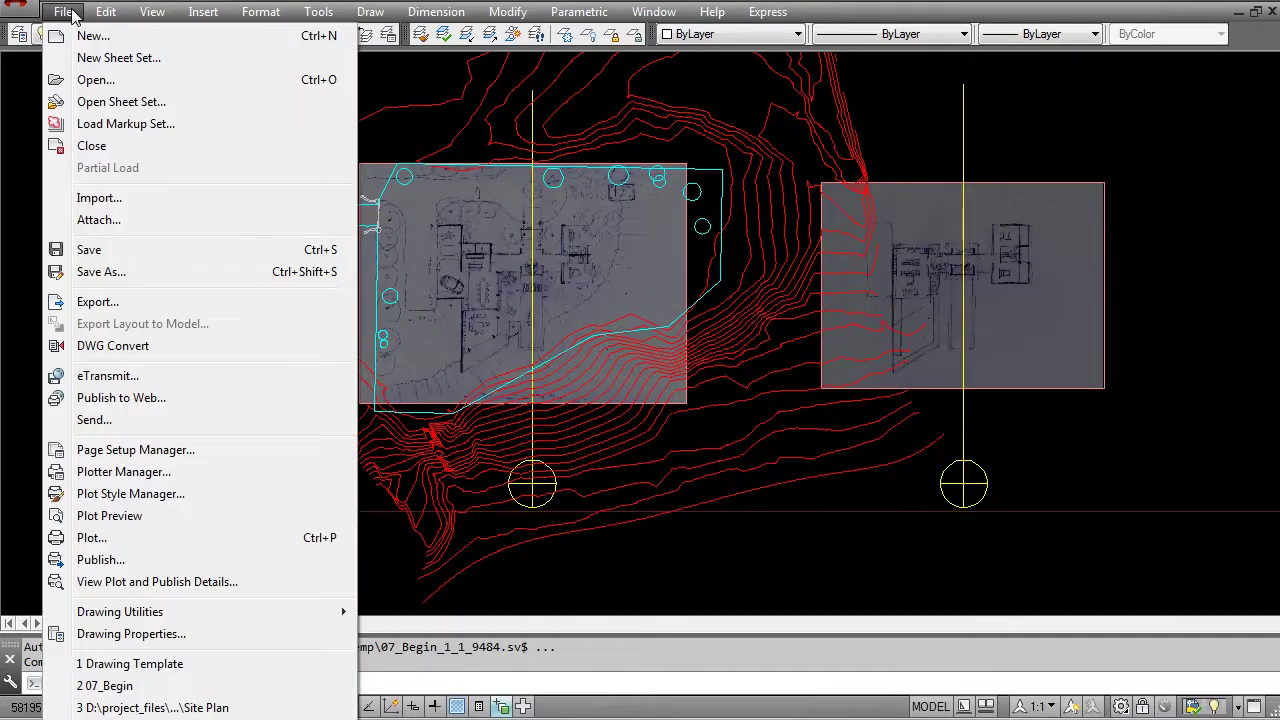
Check via Plot Style Manager that House_PlotStyle.ctb is listed in Plot Styles, then close the folder
left_click(118, 497)
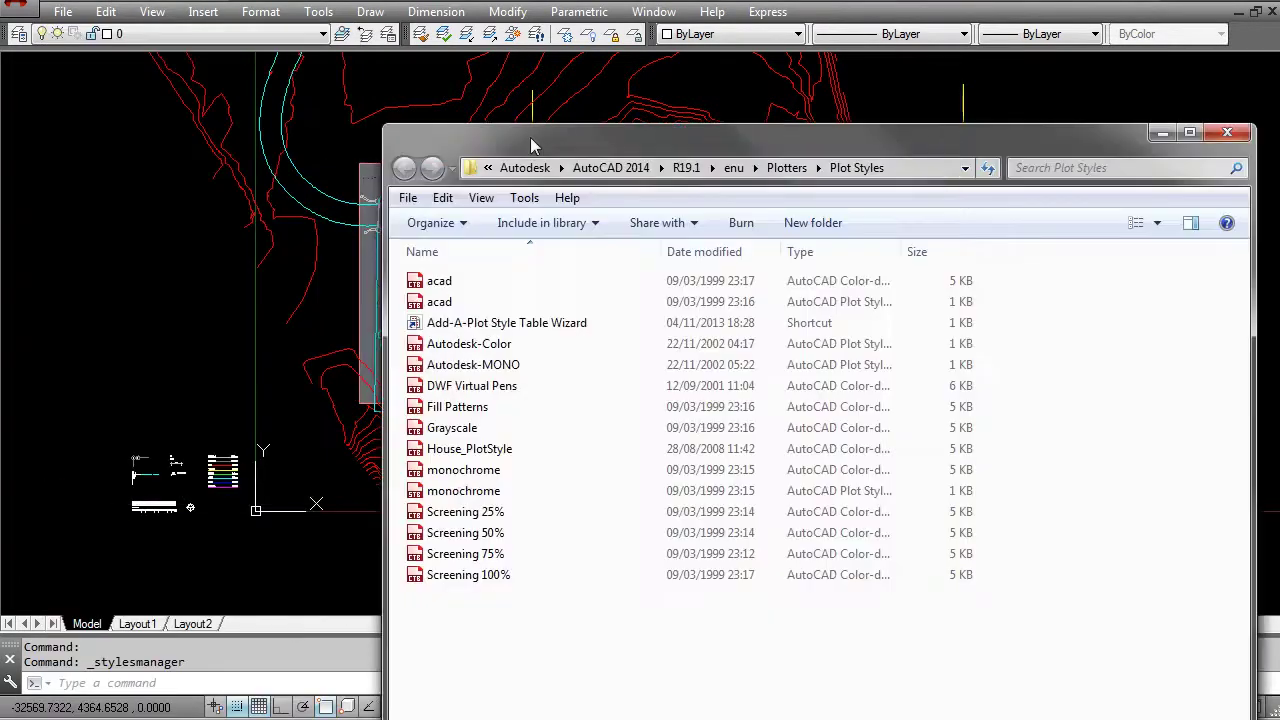
left_click_drag(530, 137, 466, 0)
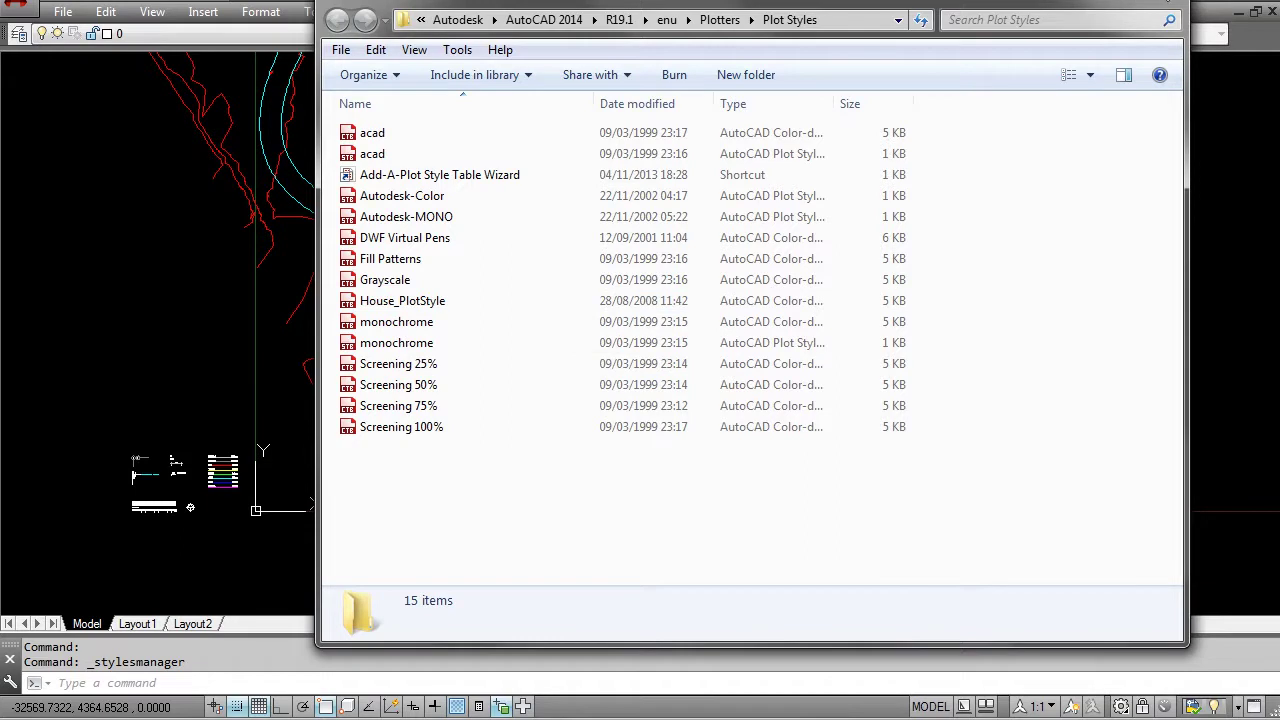
key("alt+F4")
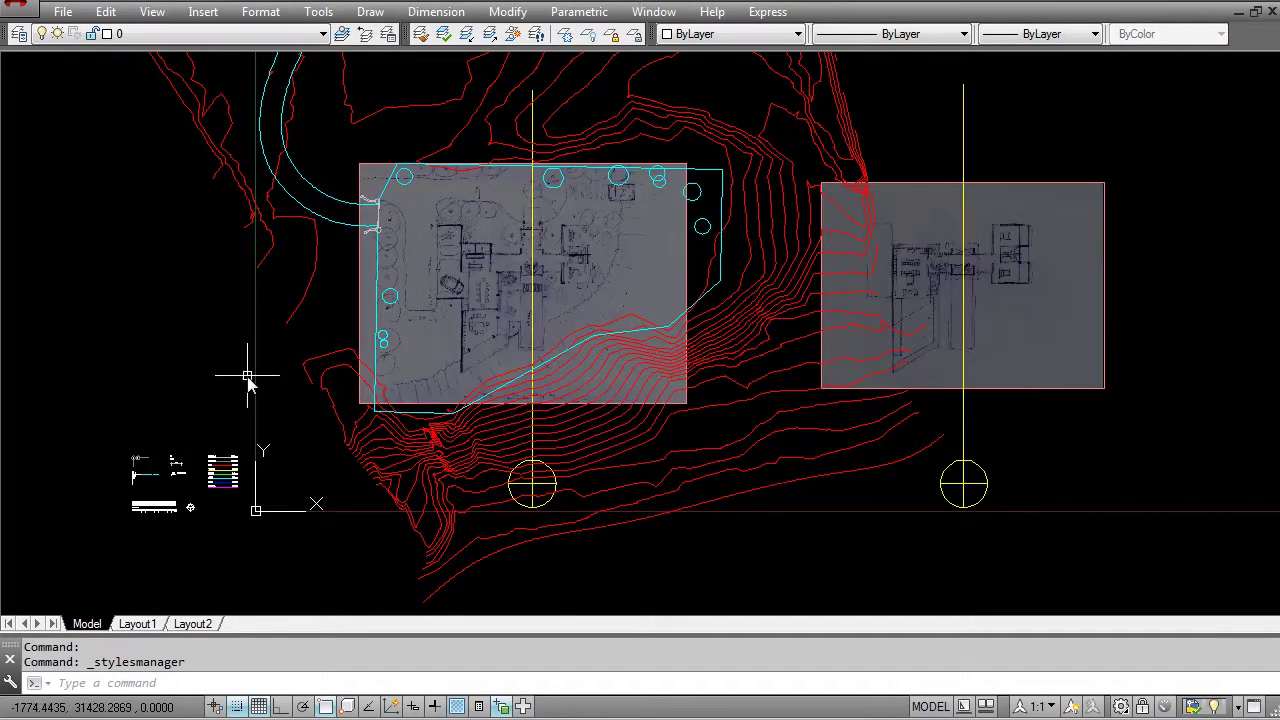
From Layout1's Page Setup Manager, modify the page setup to use the House_PlotStyle.ctb plot style table
left_click(140, 624)
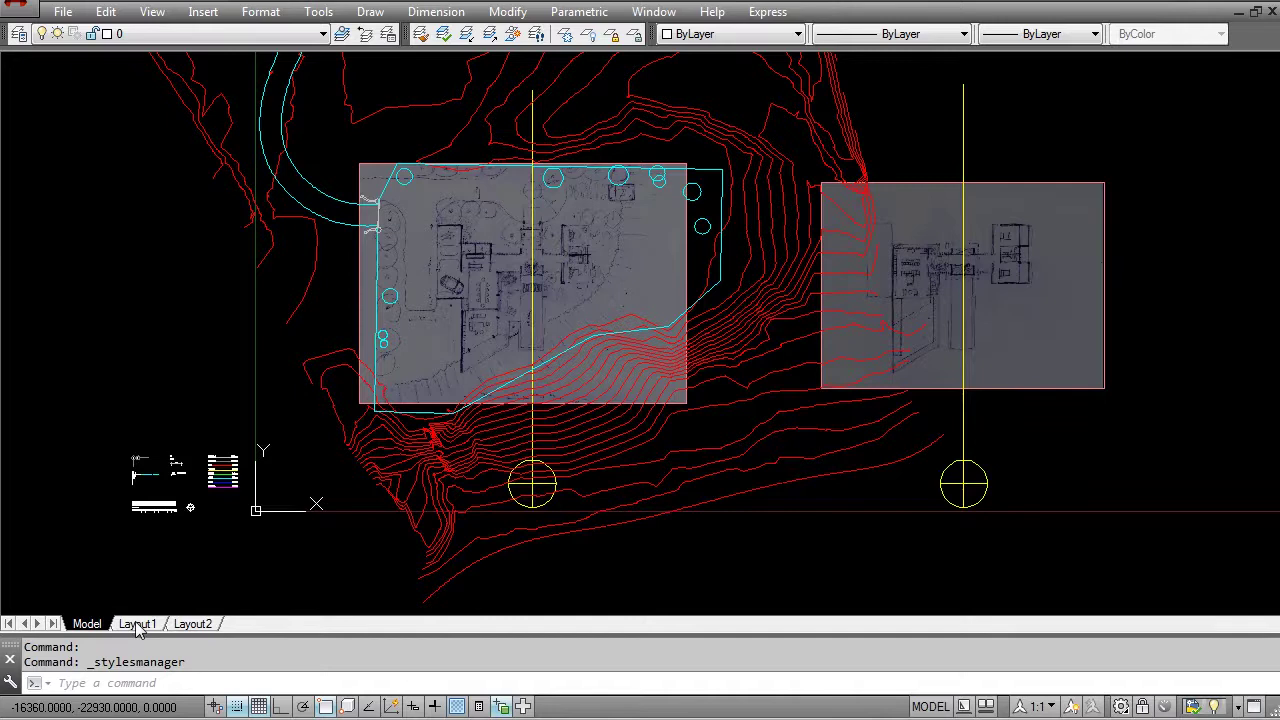
right_click(148, 625)
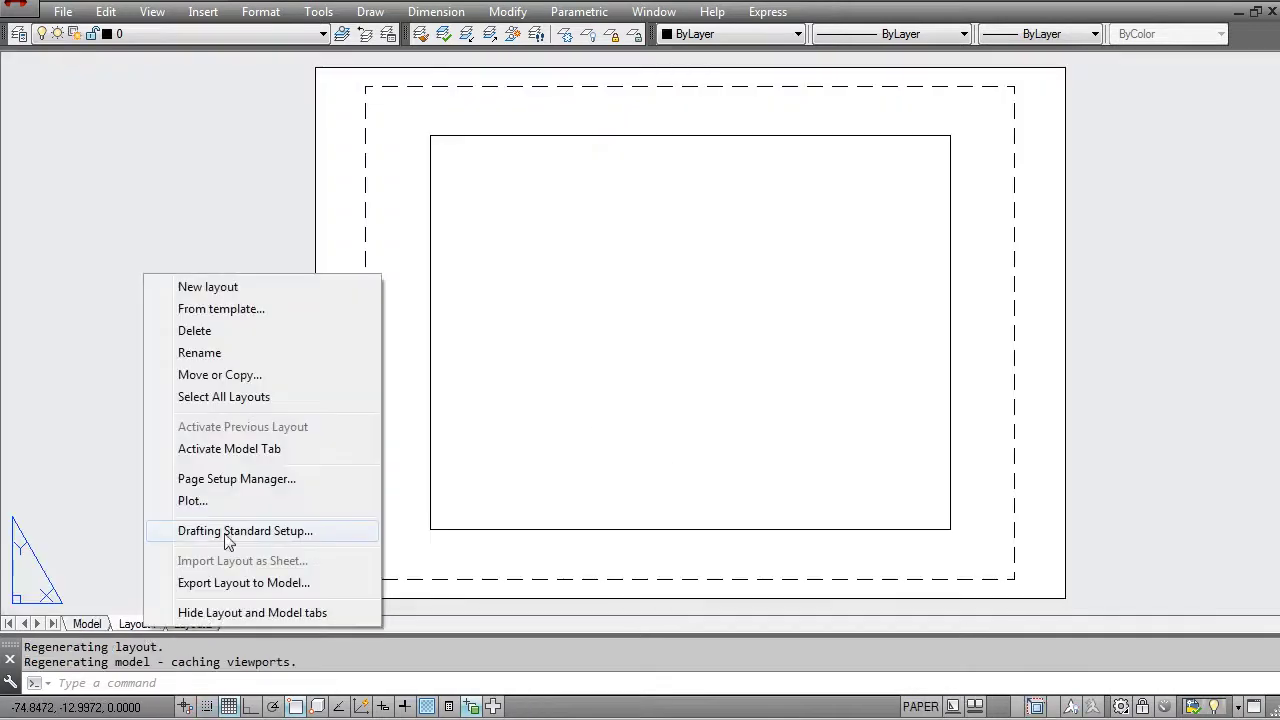
left_click(226, 480)
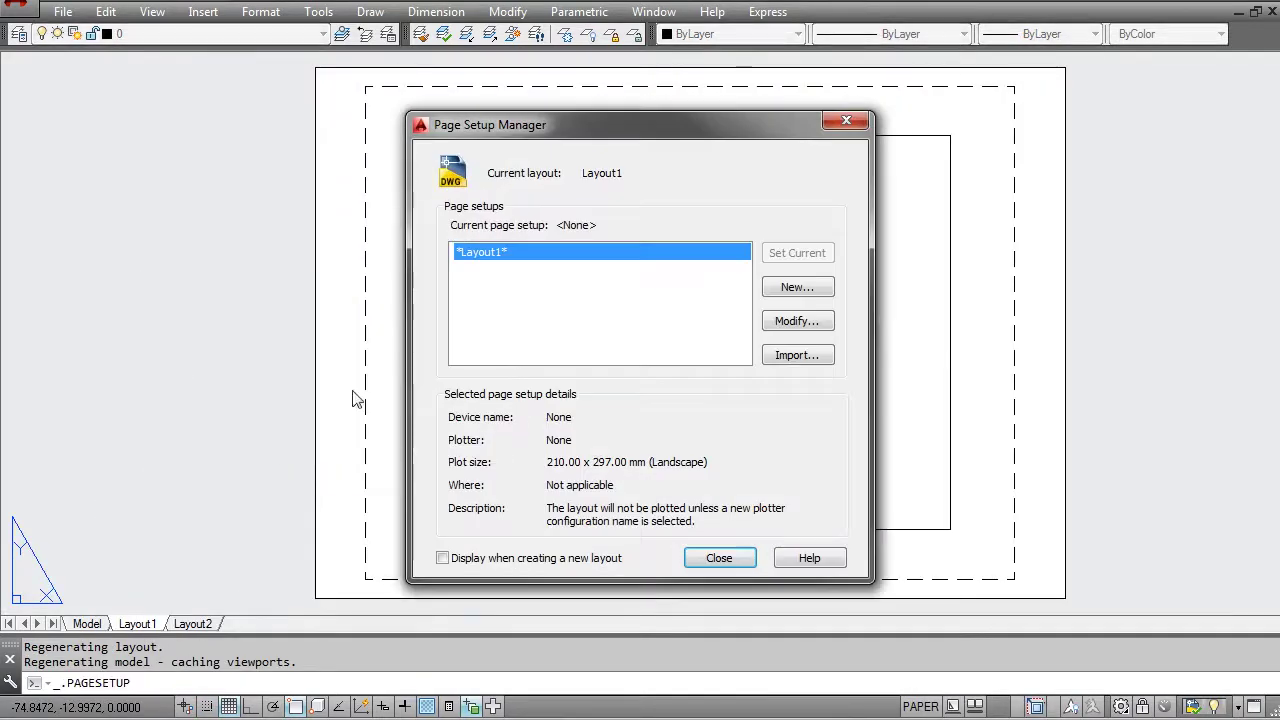
left_click(796, 320)
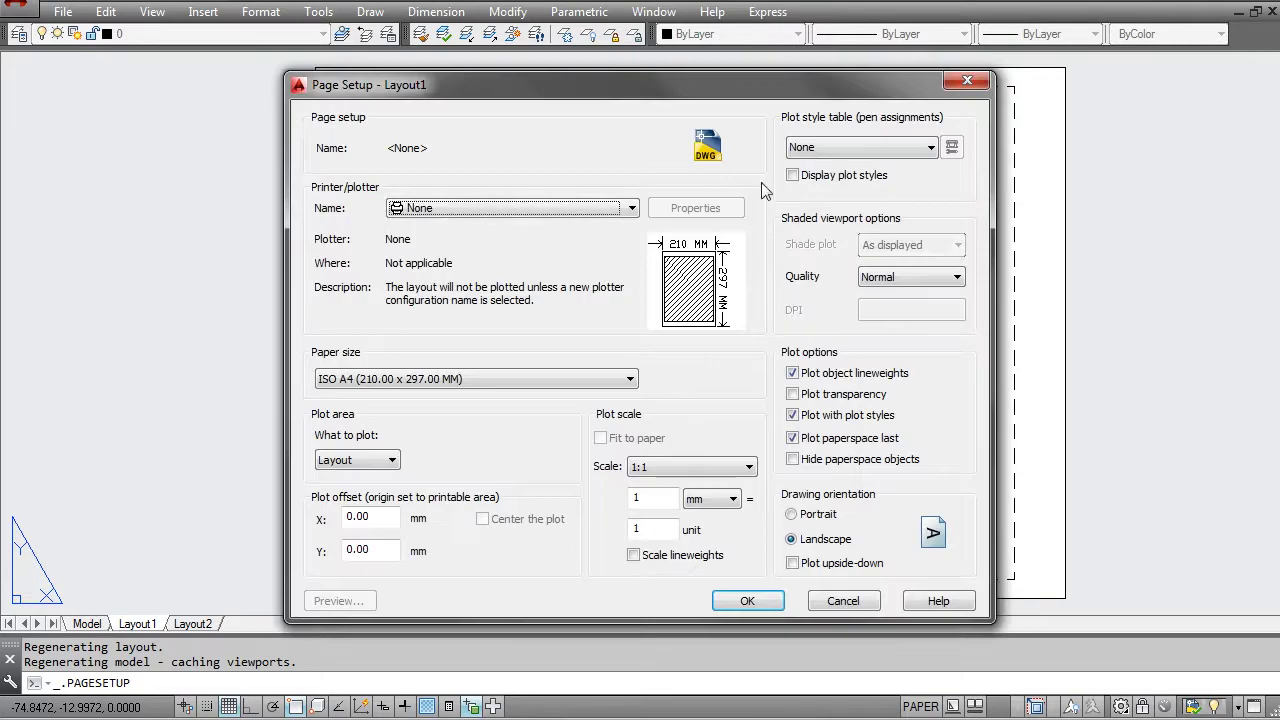
left_click(826, 150)
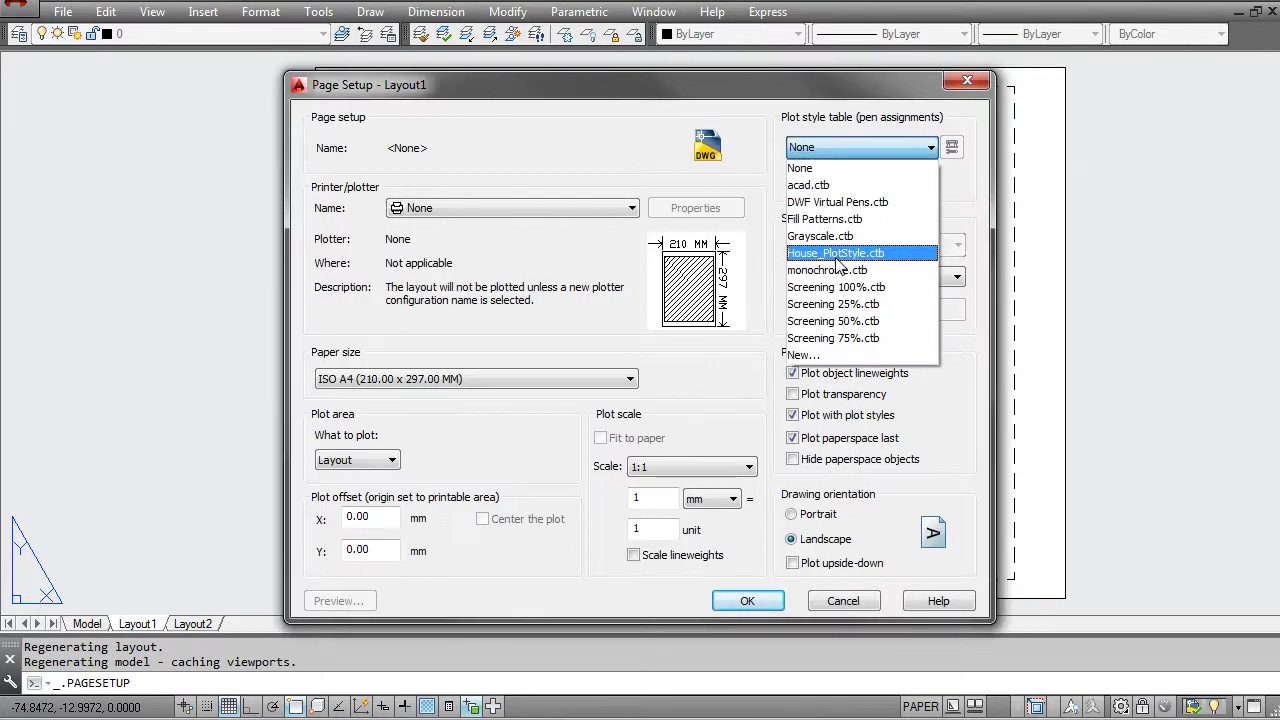
left_click(833, 256)
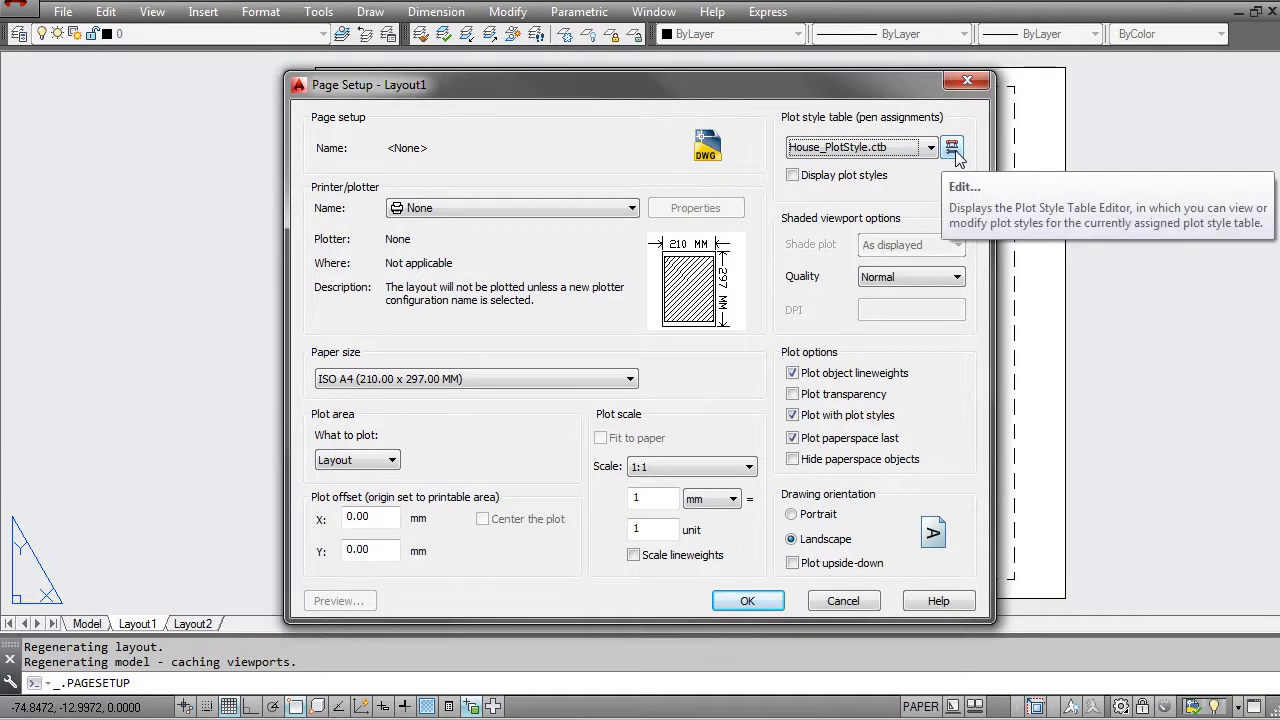
left_click(952, 149)
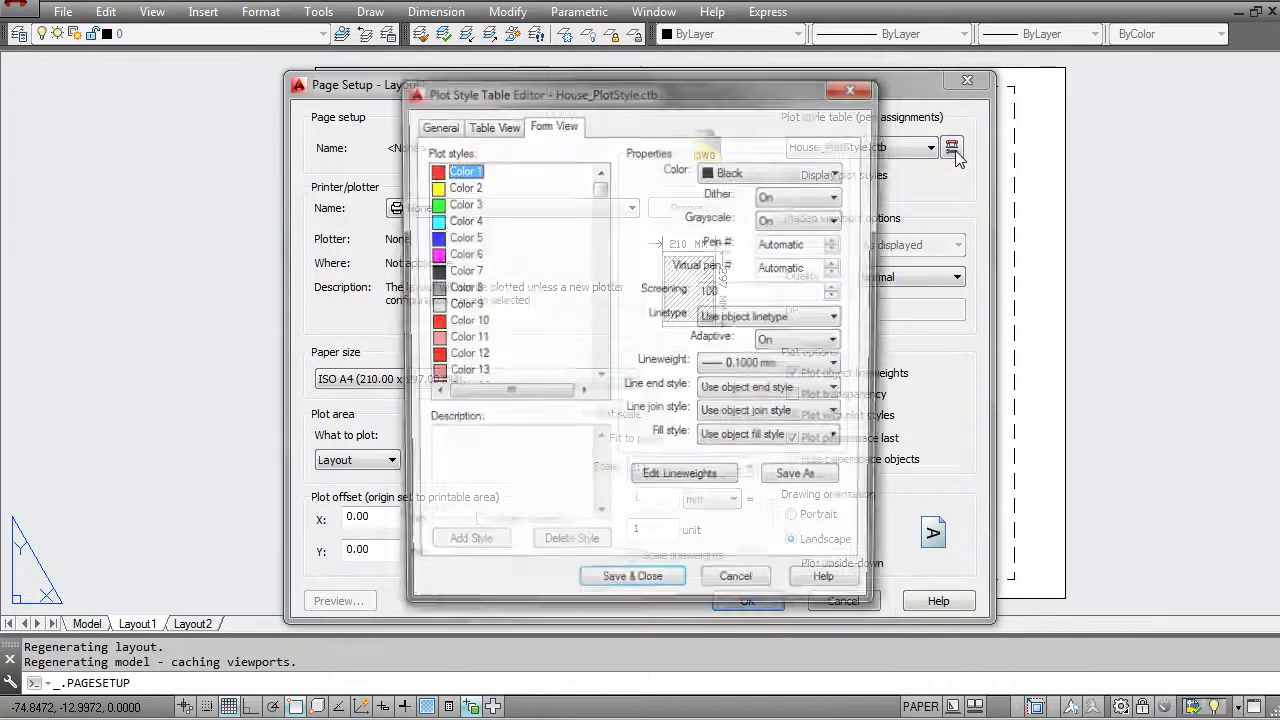
left_click(474, 221)
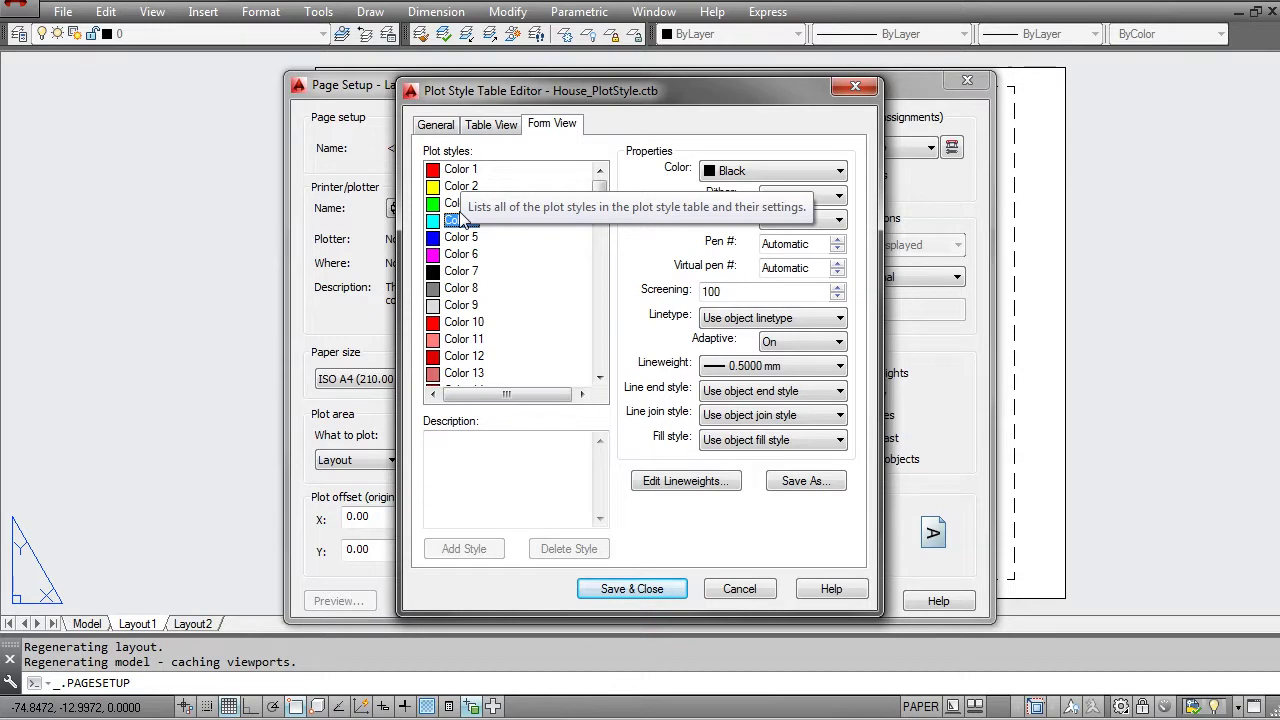
left_click(453, 262)
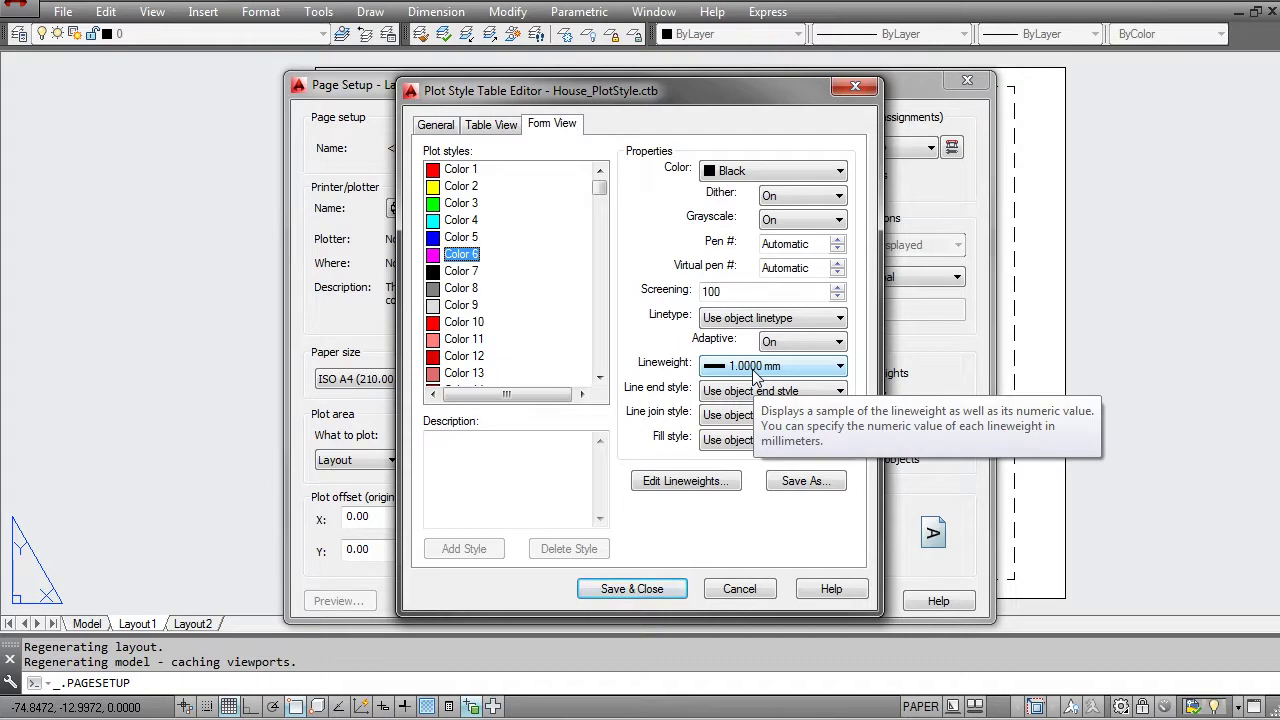
left_click(743, 590)
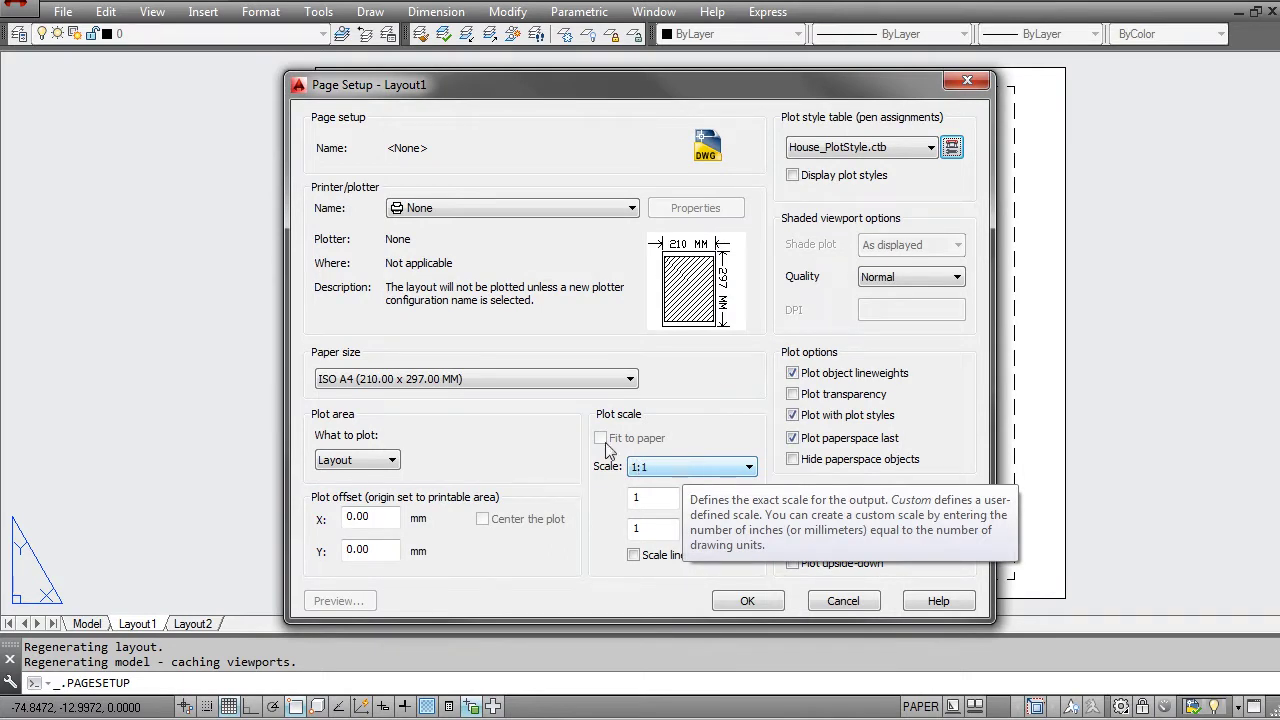
Close Page Setup and Page Setup Manager, return to the Model tab and zoom on the legend
left_click(967, 80)
left_click(719, 558)
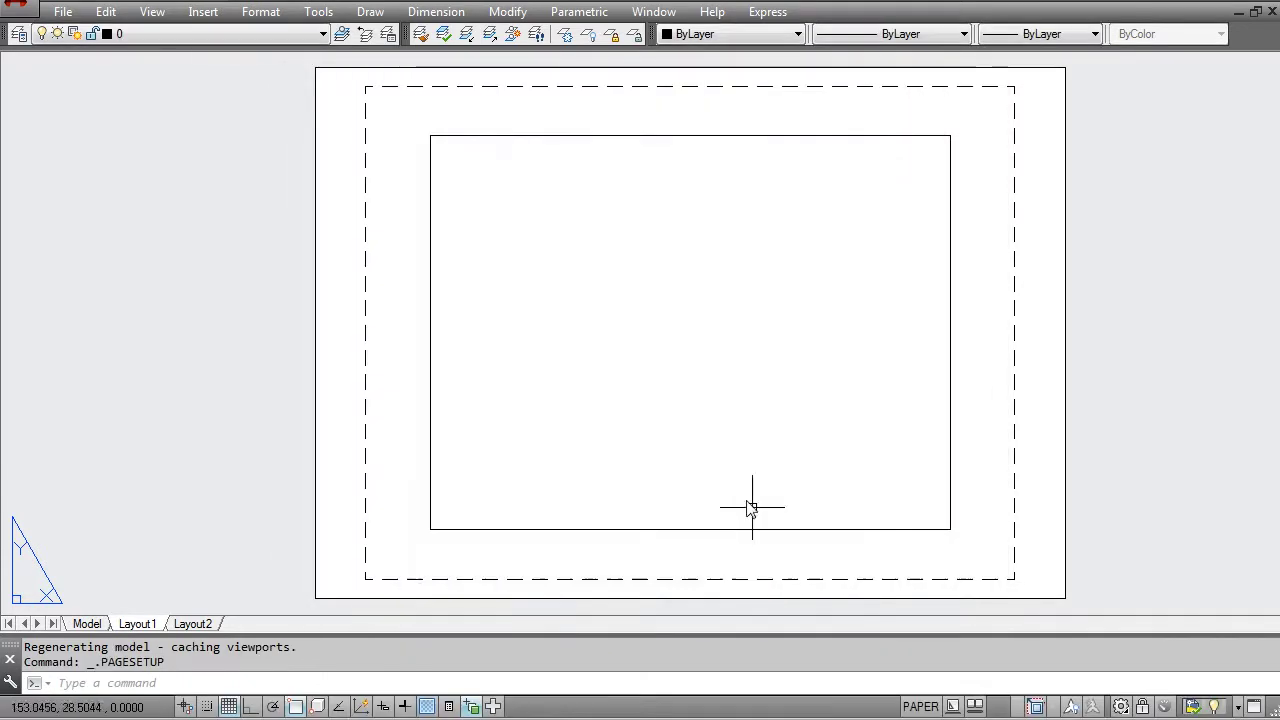
left_click(87, 623)
scroll(268, 410, "up", 5)
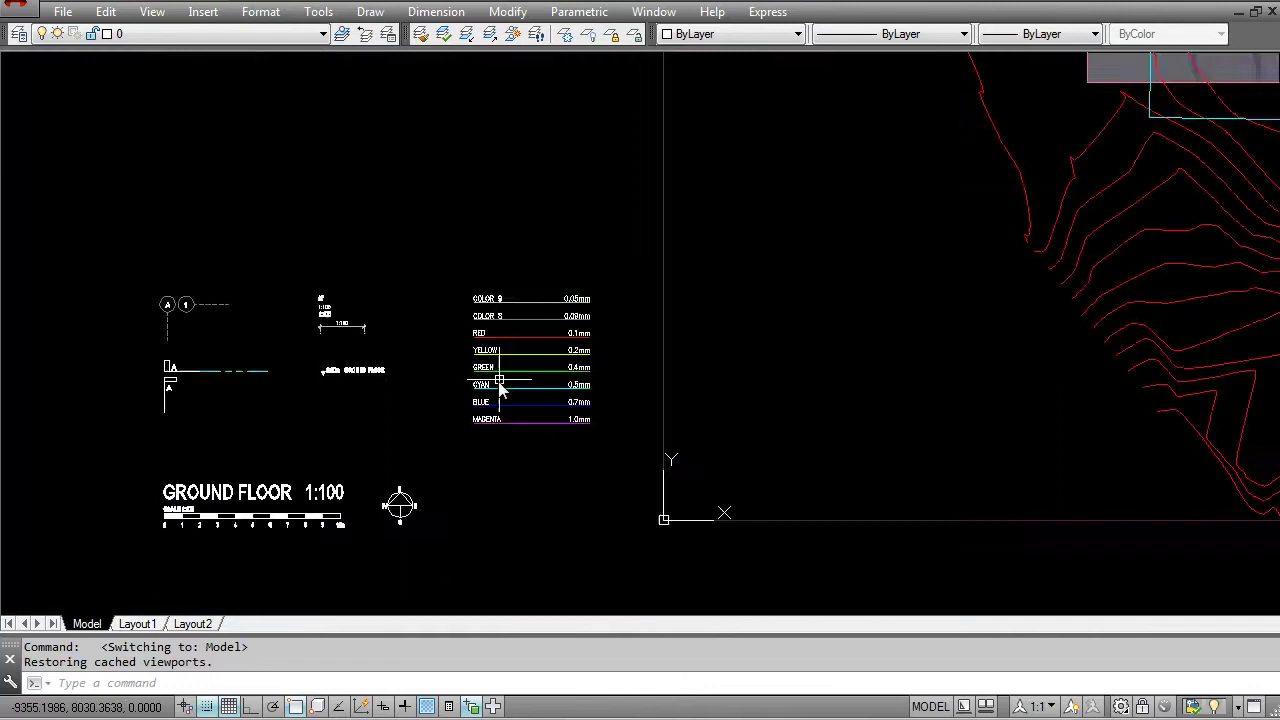
scroll(607, 277, "up", 4)
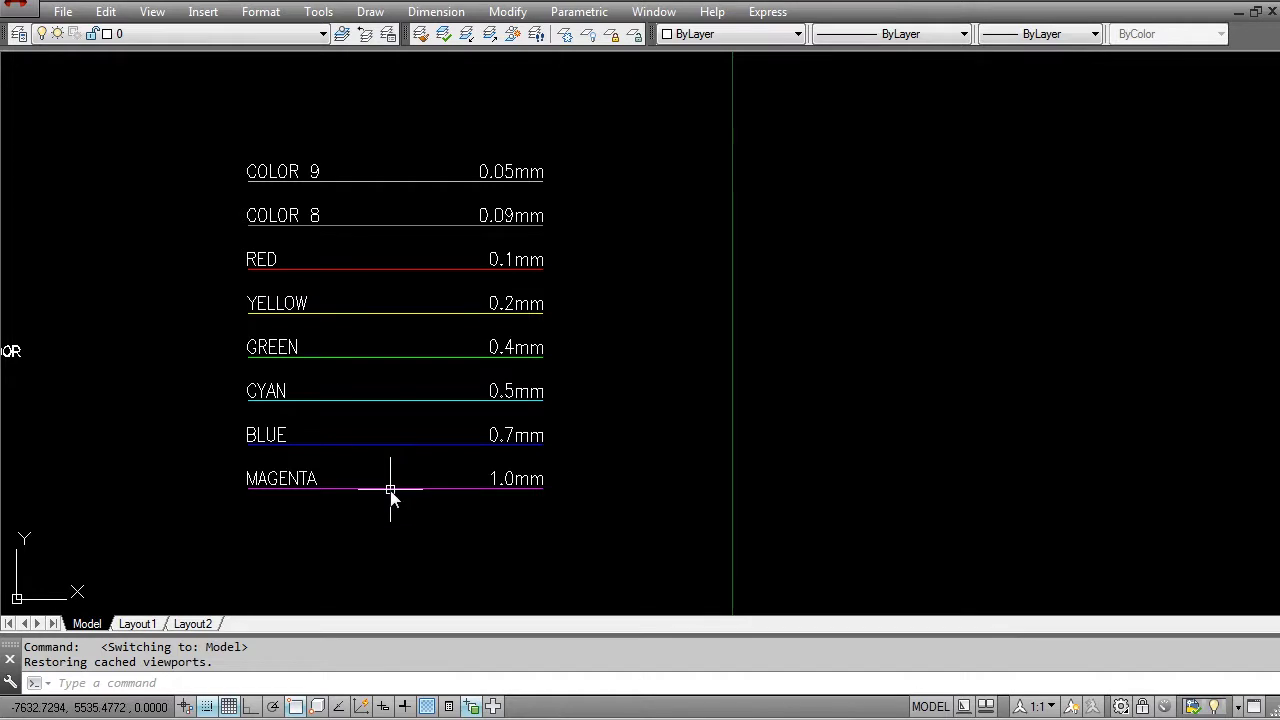
scroll(525, 411, "down", 5)
Open the Plot Styles folder of installed tables through File > Plot Style Manager
middle_click_drag(1160, 350, 844, 394)
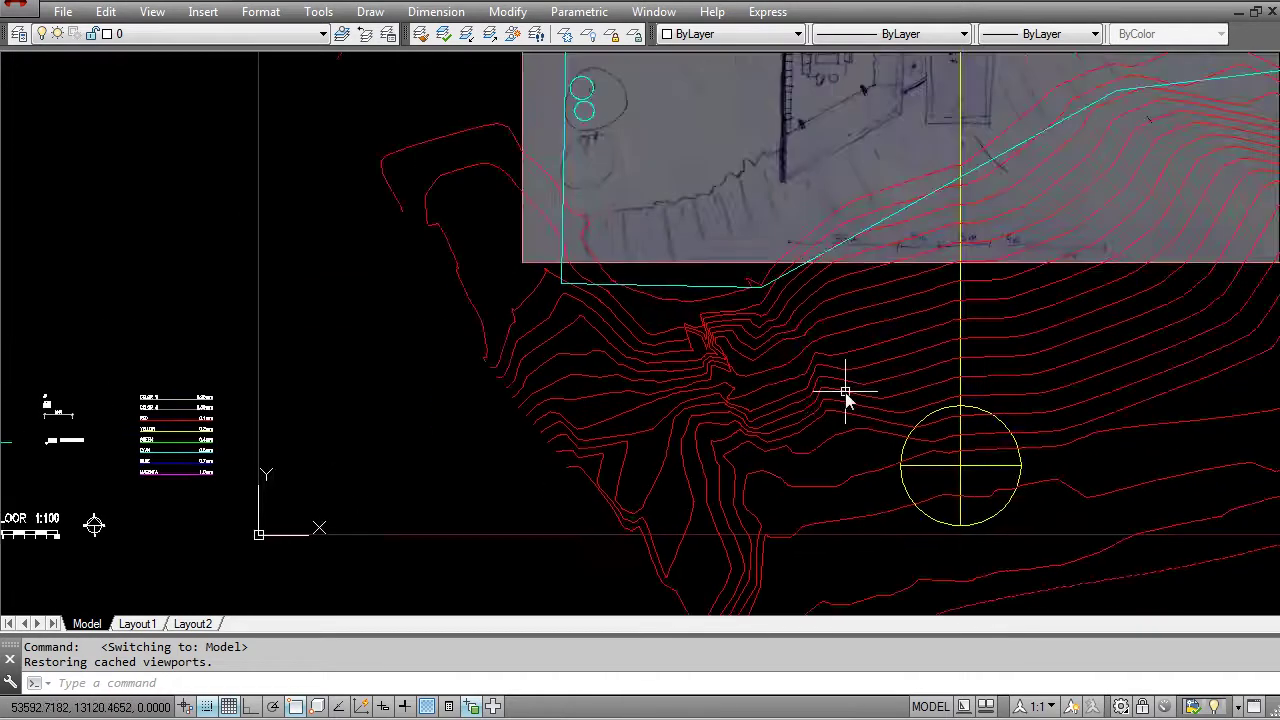
left_click(58, 11)
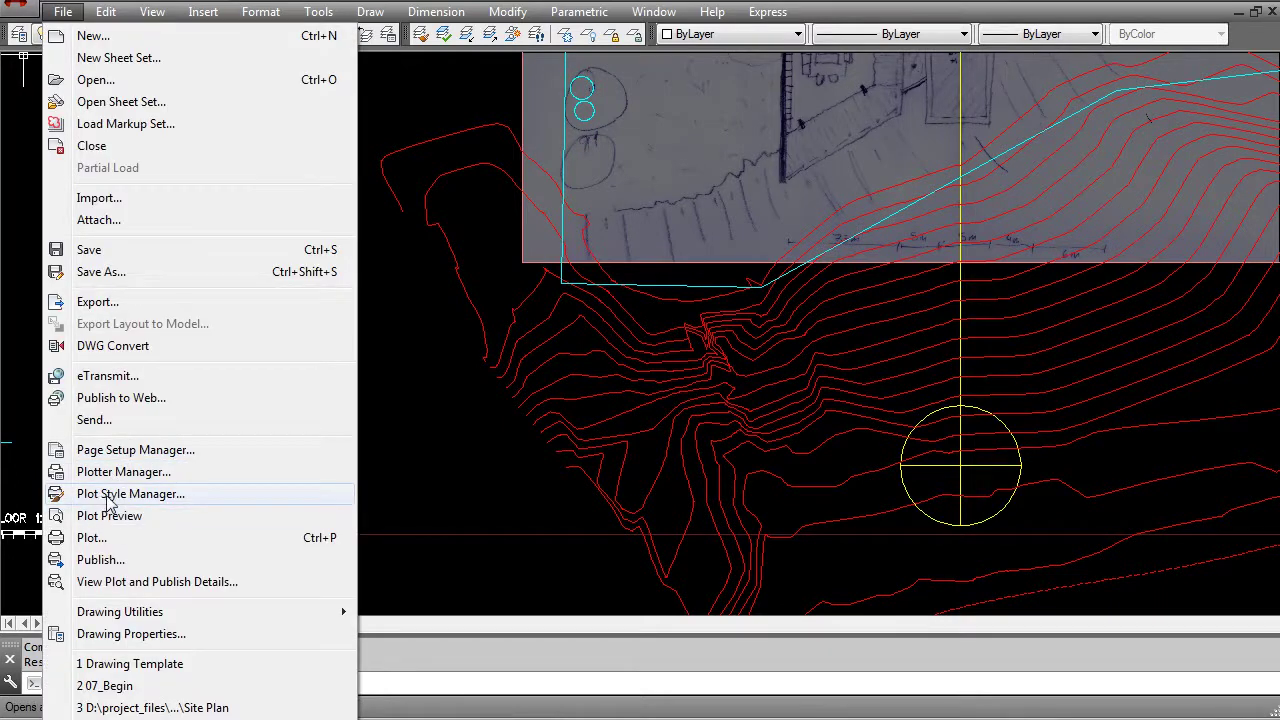
left_click(110, 494)
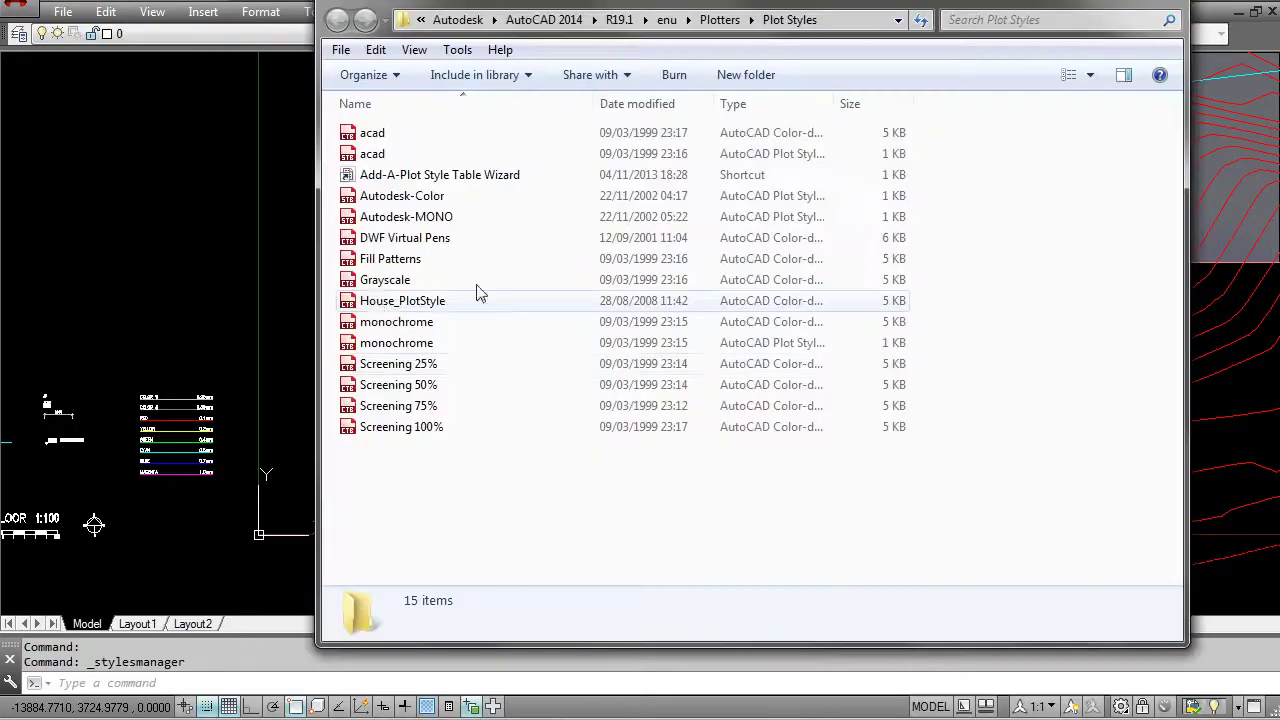
Open House_PlotStyle.ctb in the Plot Style Table Editor and select Color 8 in Form View
double_click(393, 305)
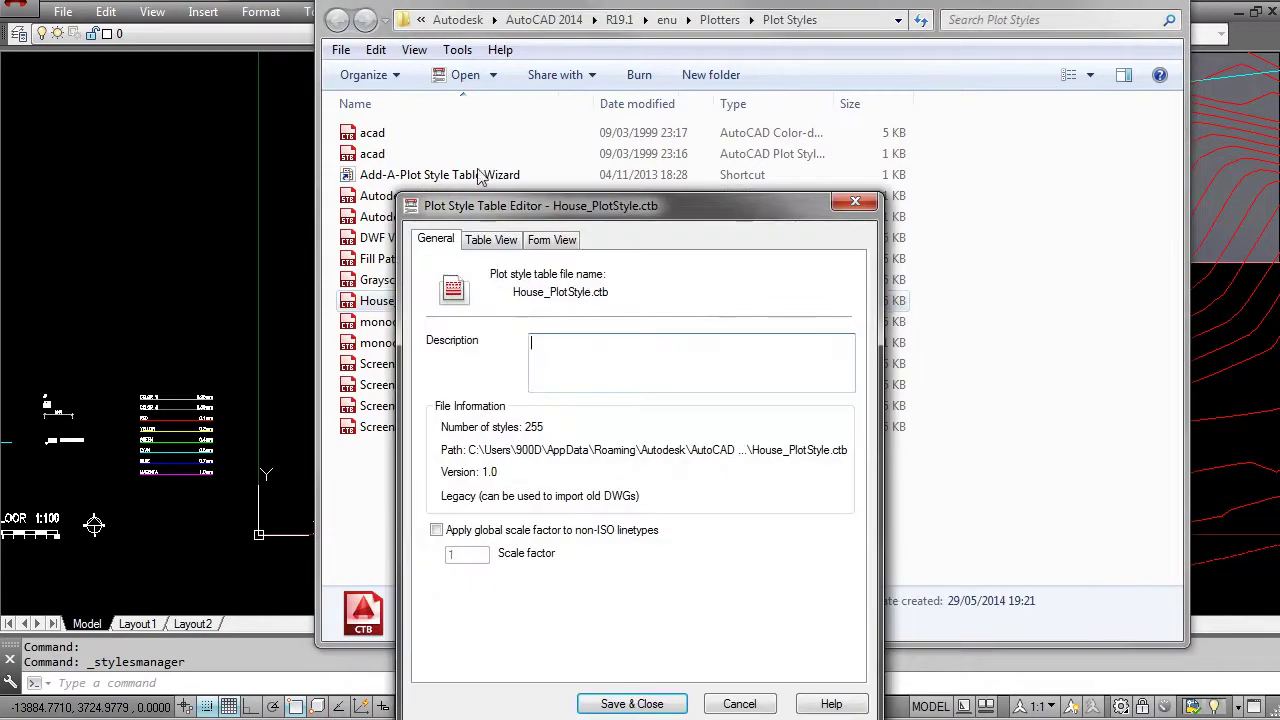
left_click_drag(480, 170, 450, 120)
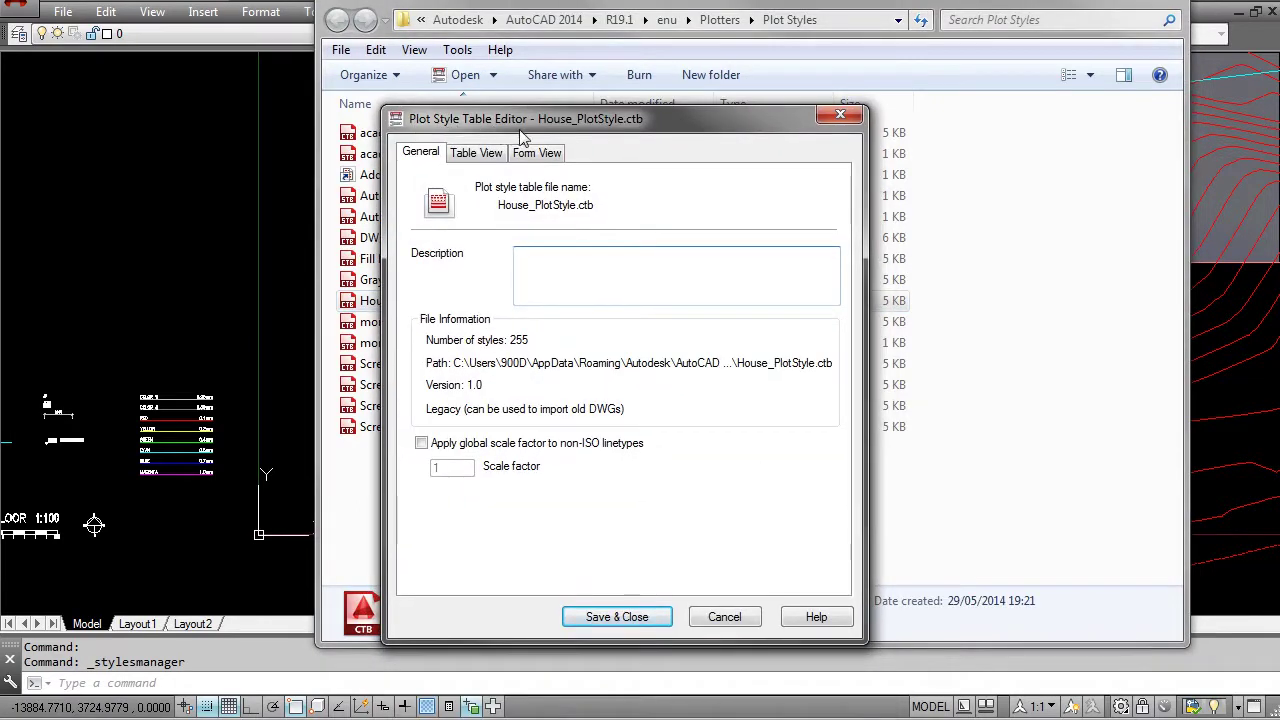
left_click(540, 151)
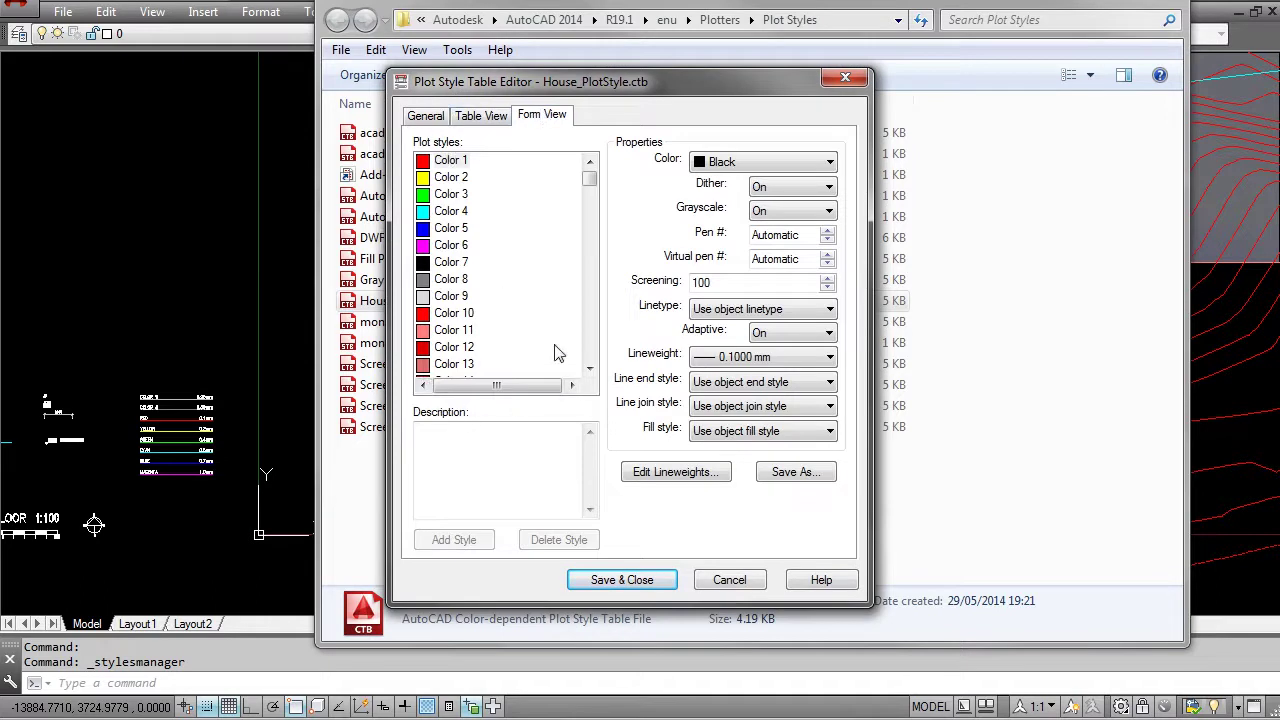
left_click(458, 280)
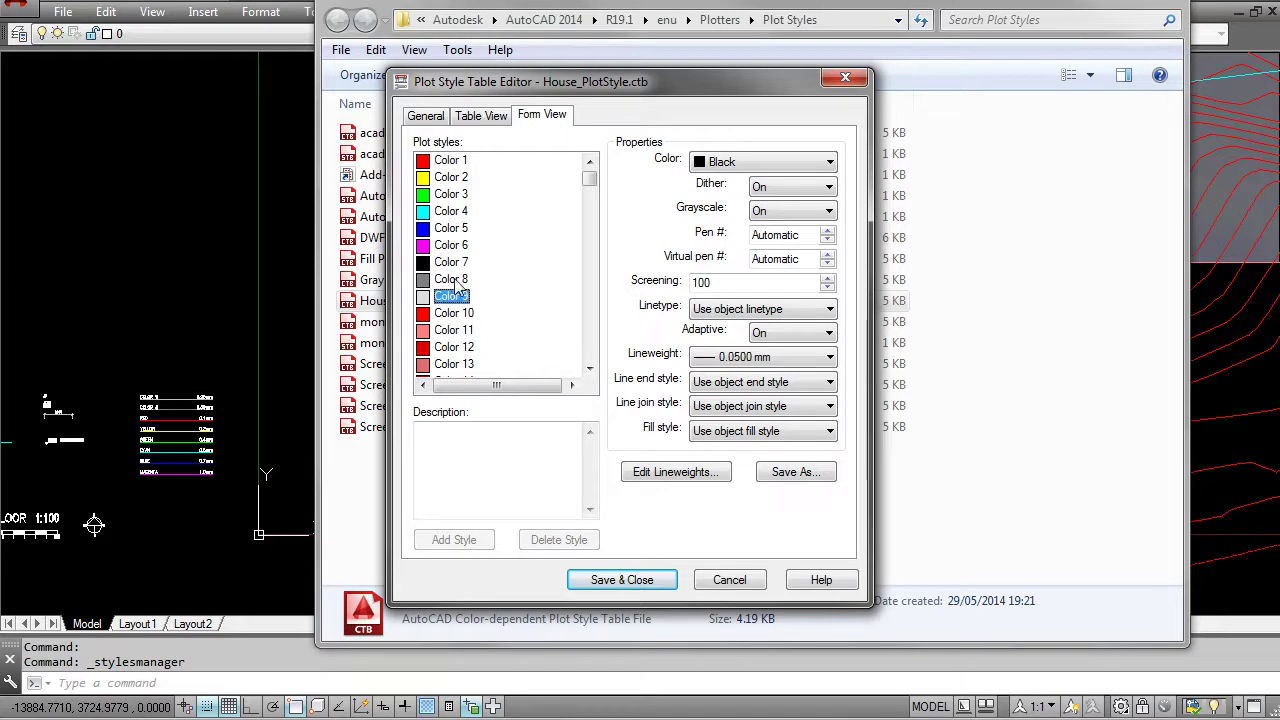
Look at index colour 8 in the Select Color dialog, then cancel without applying it
left_click(743, 167)
left_click(765, 310)
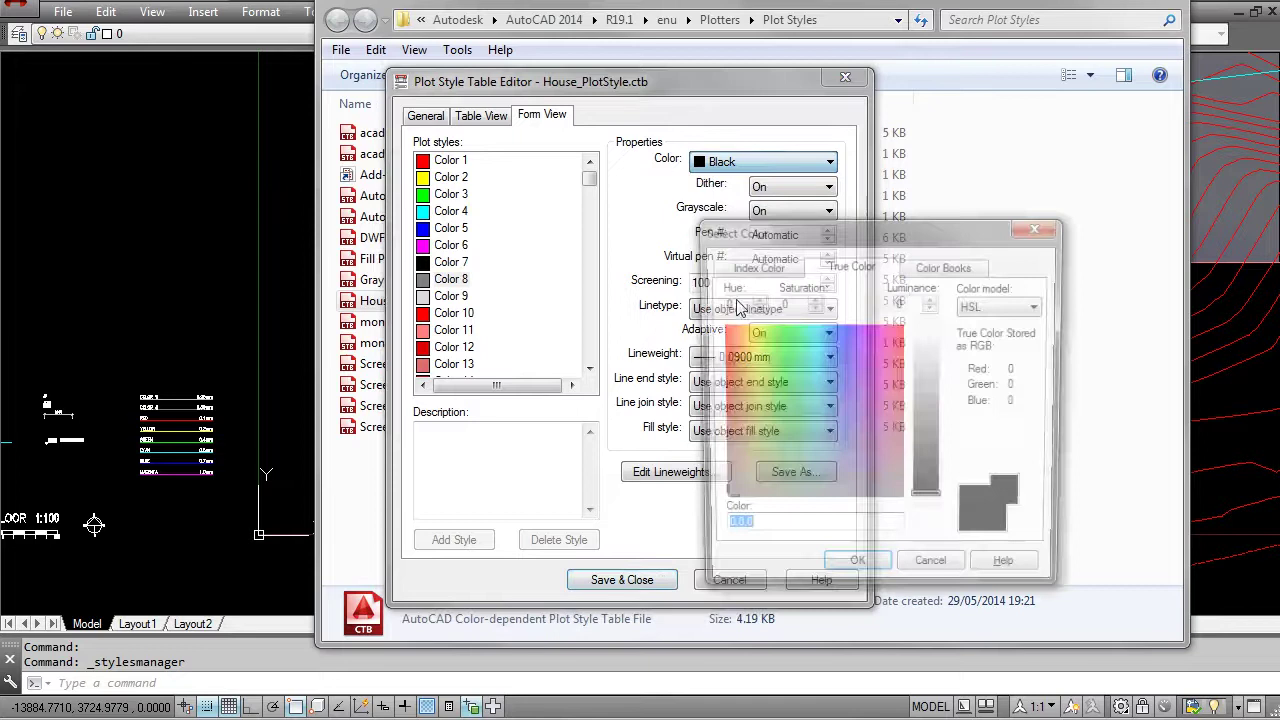
left_click(768, 266)
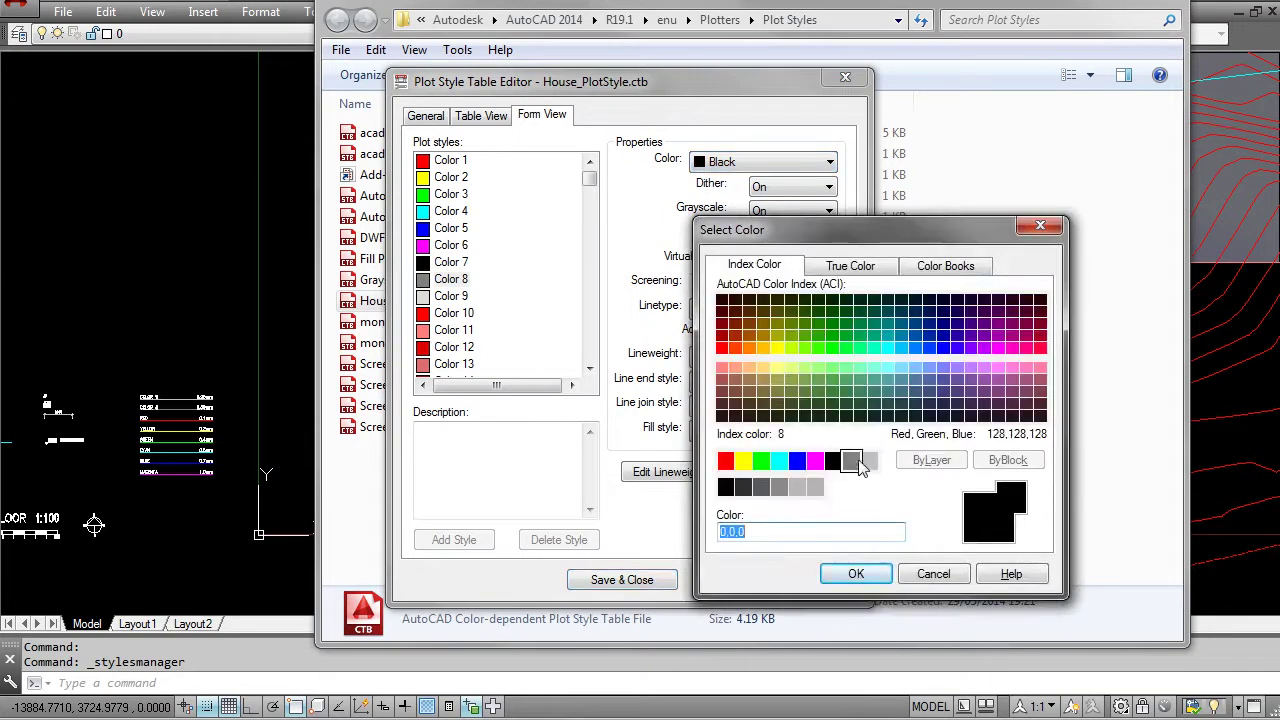
left_click(851, 460)
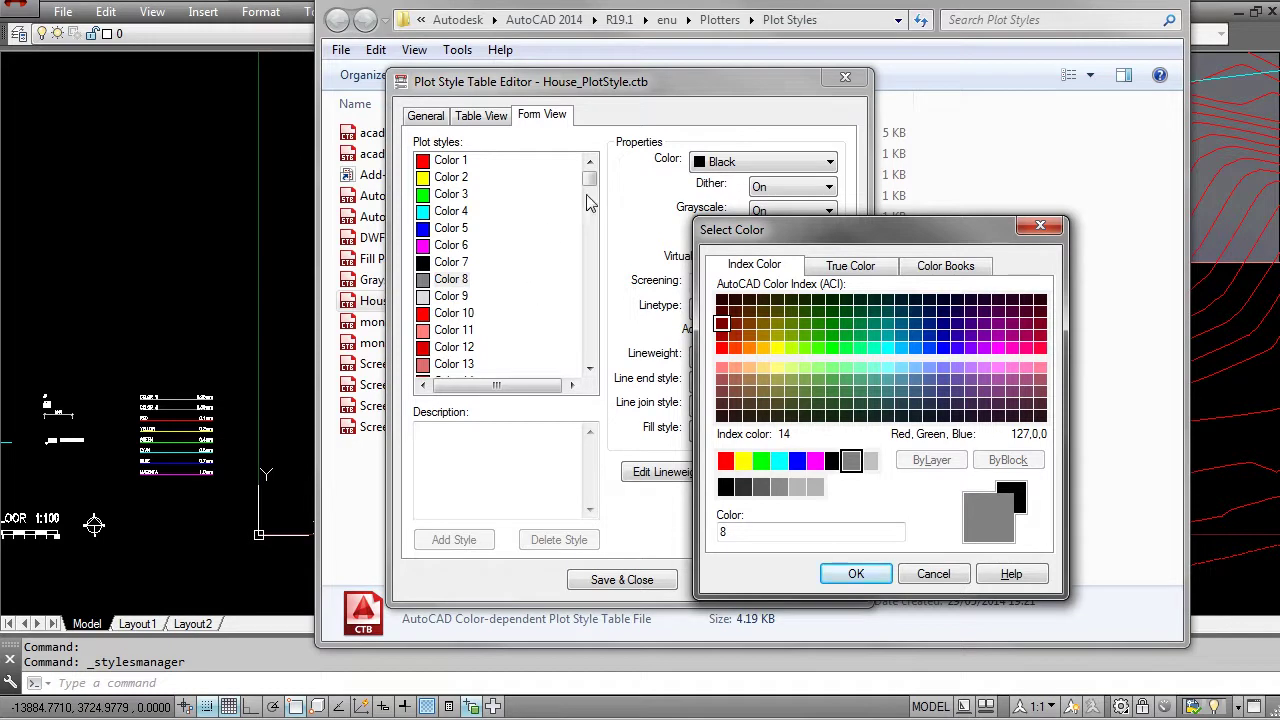
left_click(933, 574)
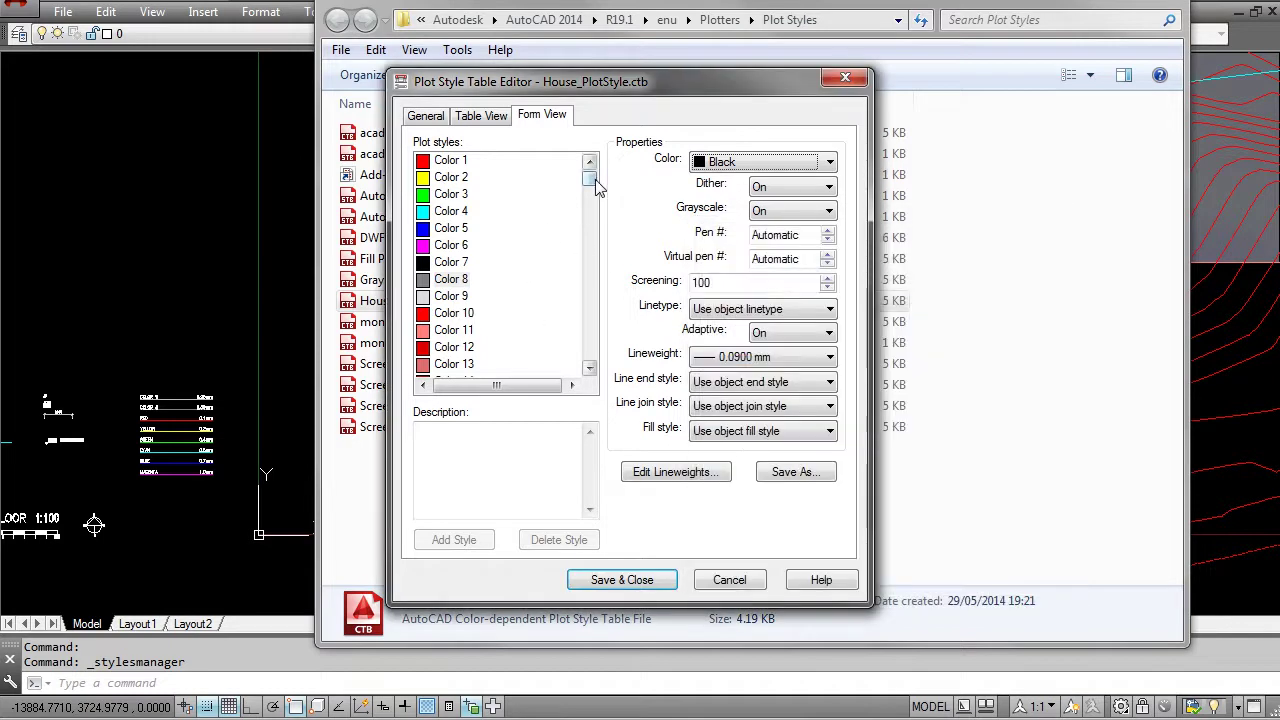
Try setting Color 20 to plot in Red, then cancel the Plot Style Table Editor
mouse_move(586, 188)
left_mouse_down()
mouse_move(604, 246)
mouse_move(594, 364)
mouse_move(586, 180)
left_mouse_up()
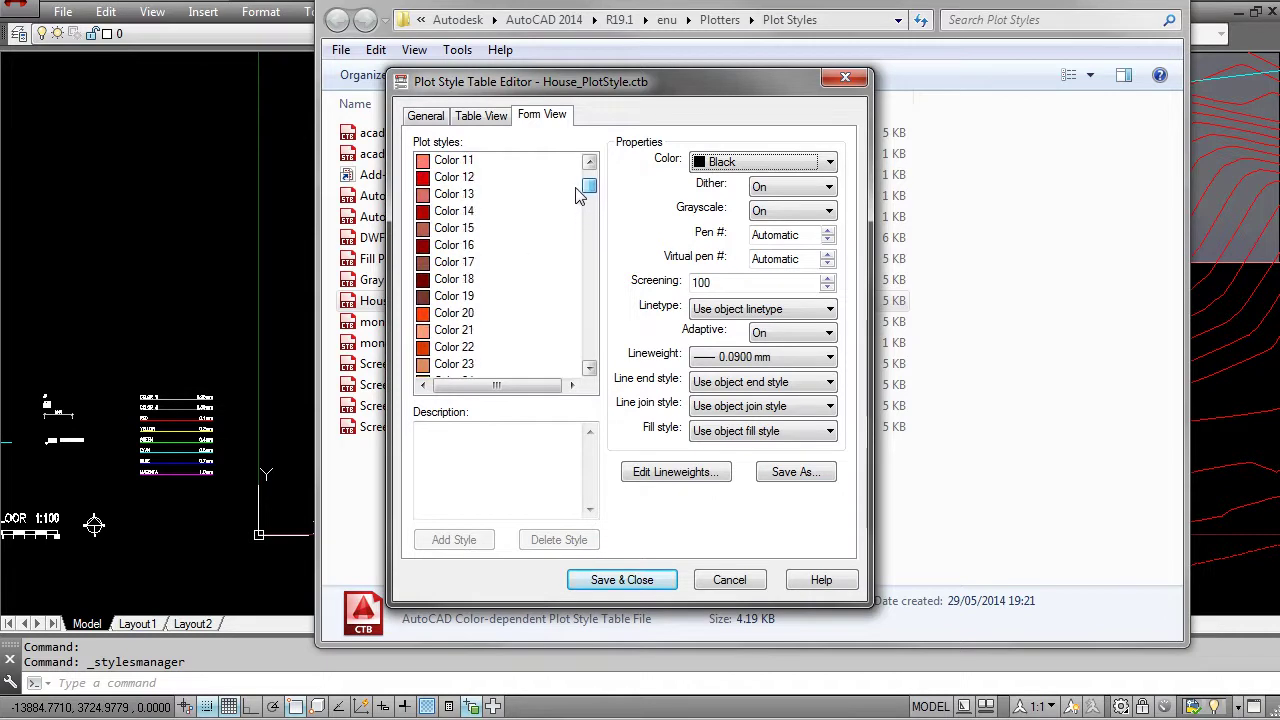
left_click(455, 313)
left_click(706, 163)
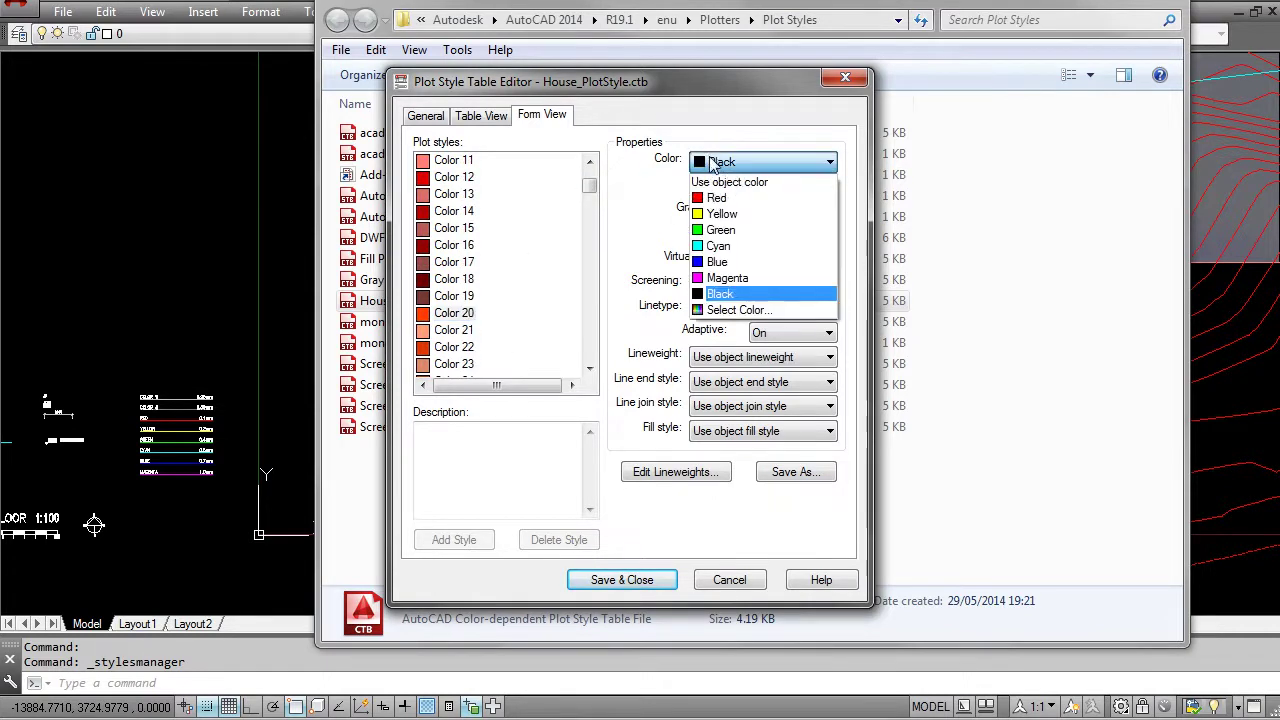
left_click(716, 198)
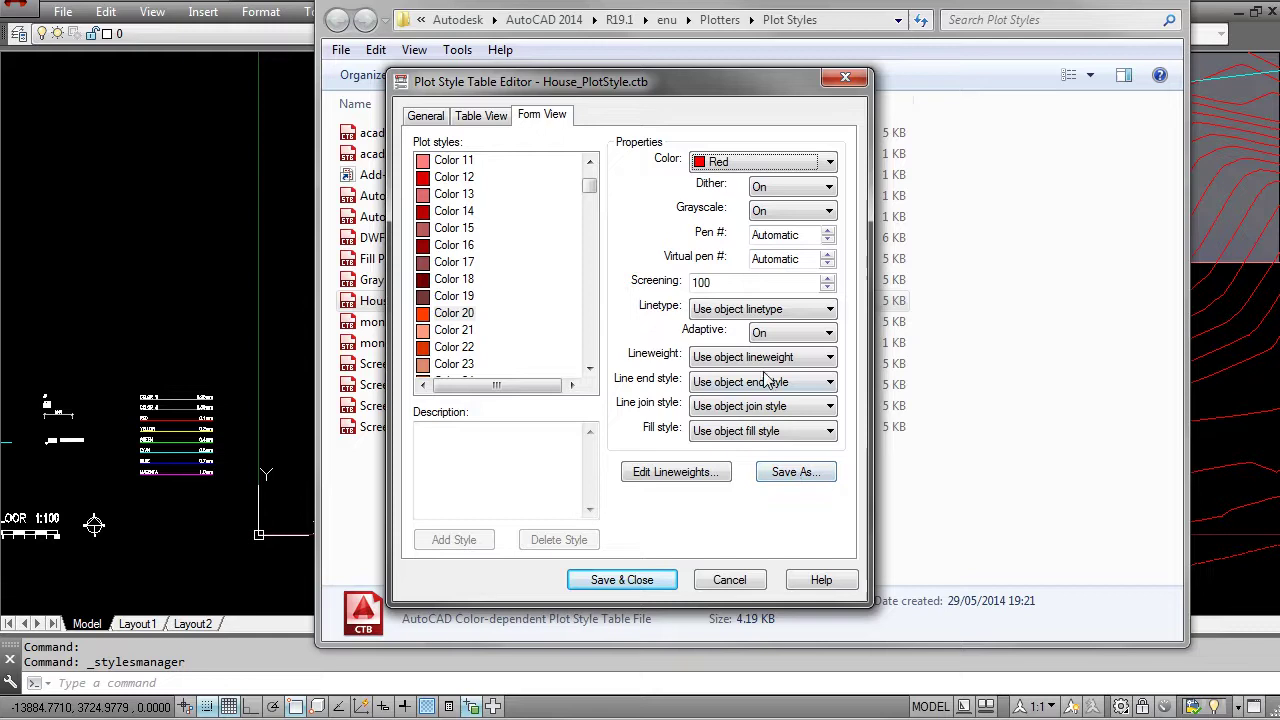
left_click(743, 579)
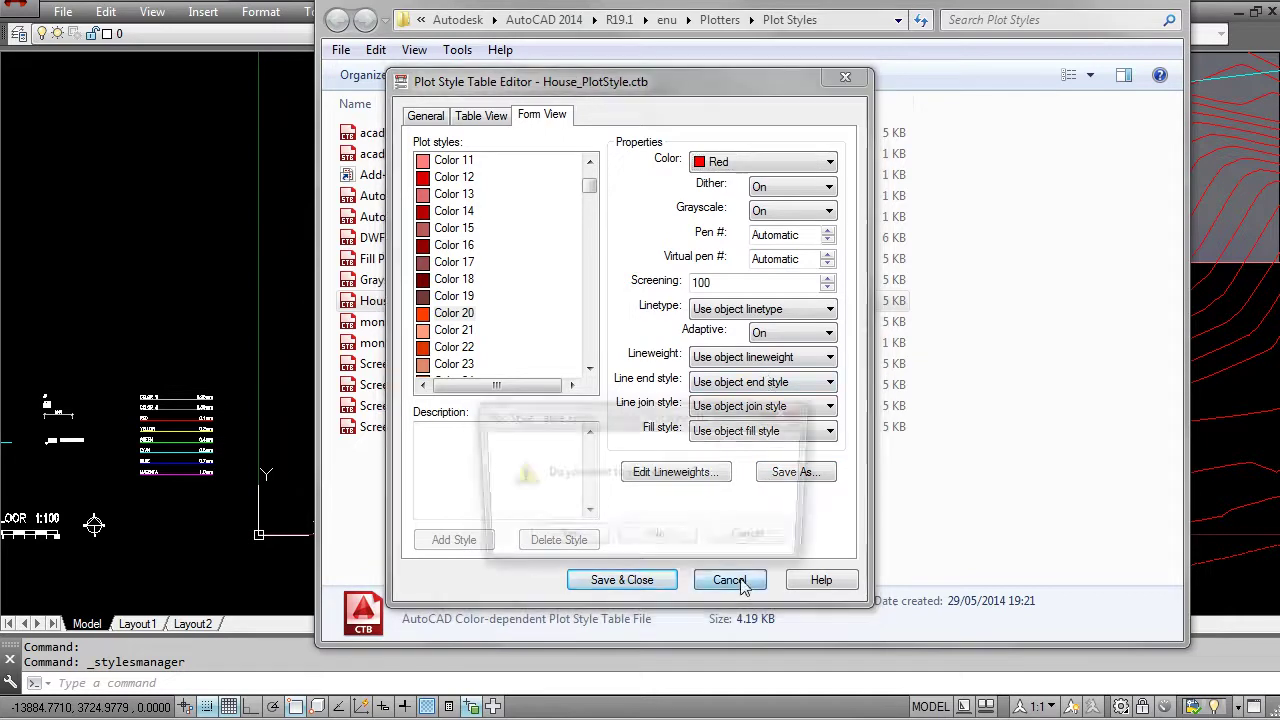
Discard the table edits, close the Plot Styles folder, and pan to the GROUND FLOOR 1:100 legend
left_click(660, 540)
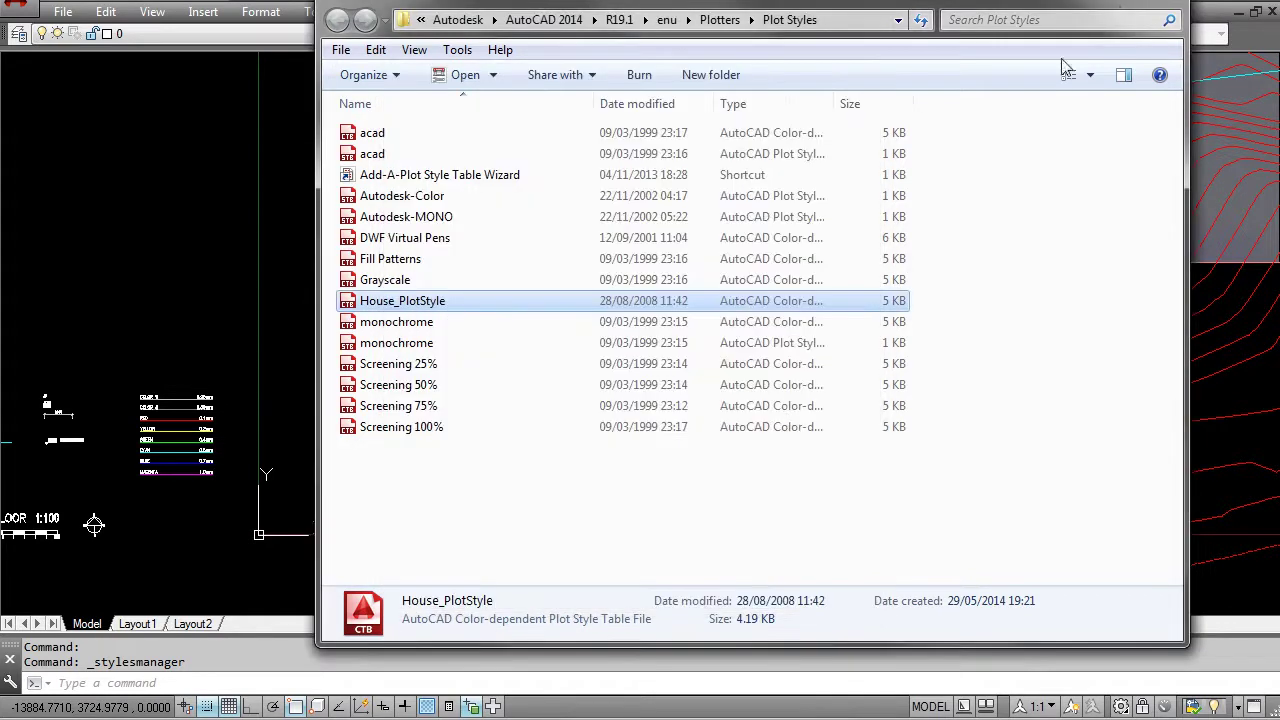
key("alt+F4")
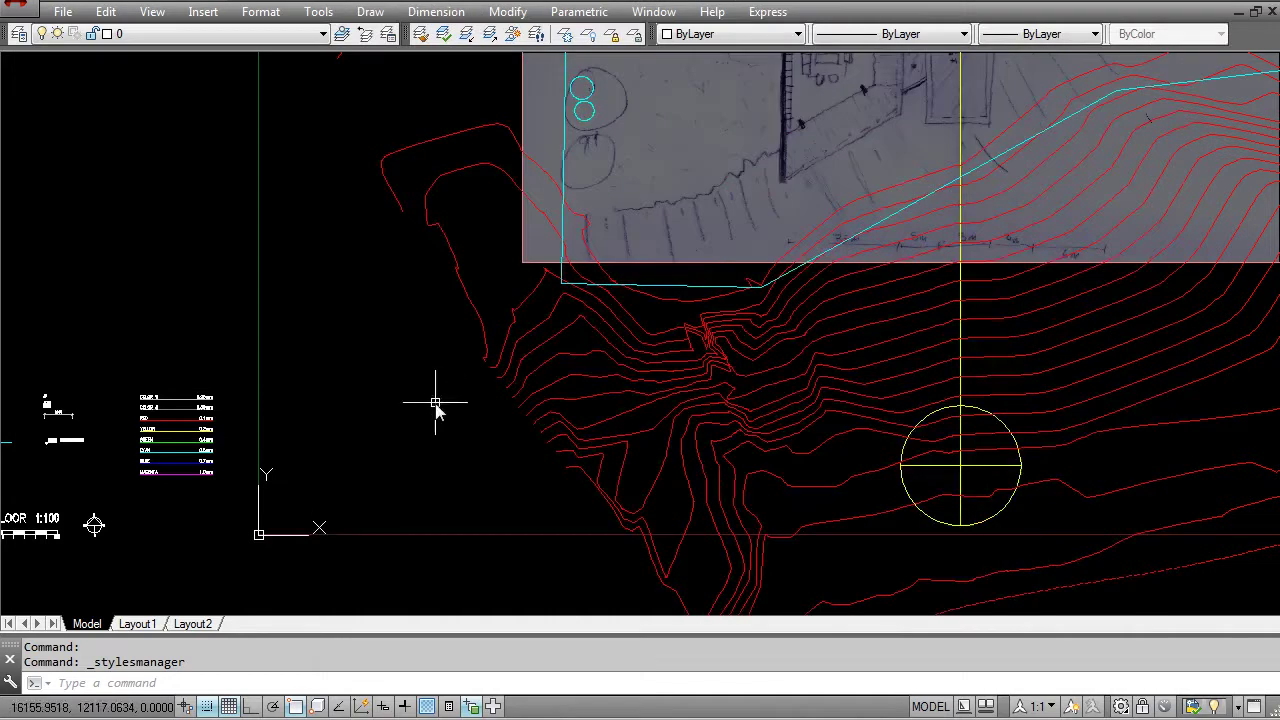
middle_click_drag(371, 429, 491, 414)
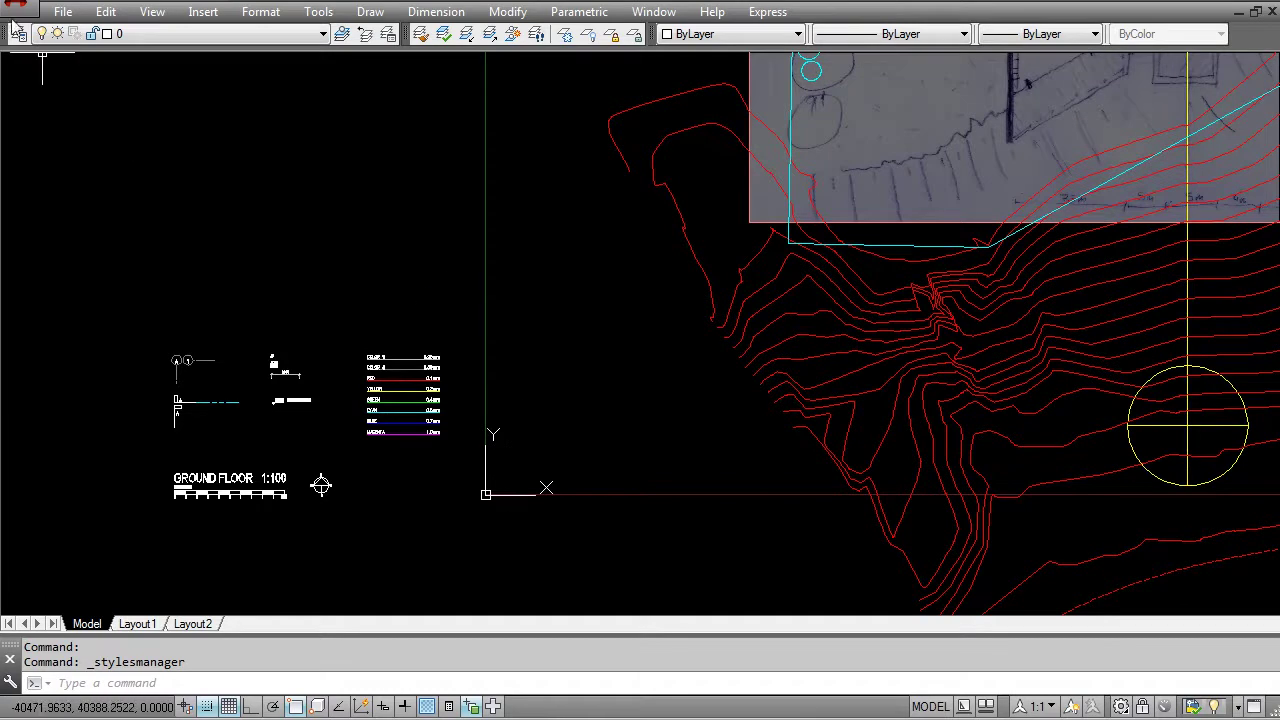
scroll(302, 440, "up", 4)
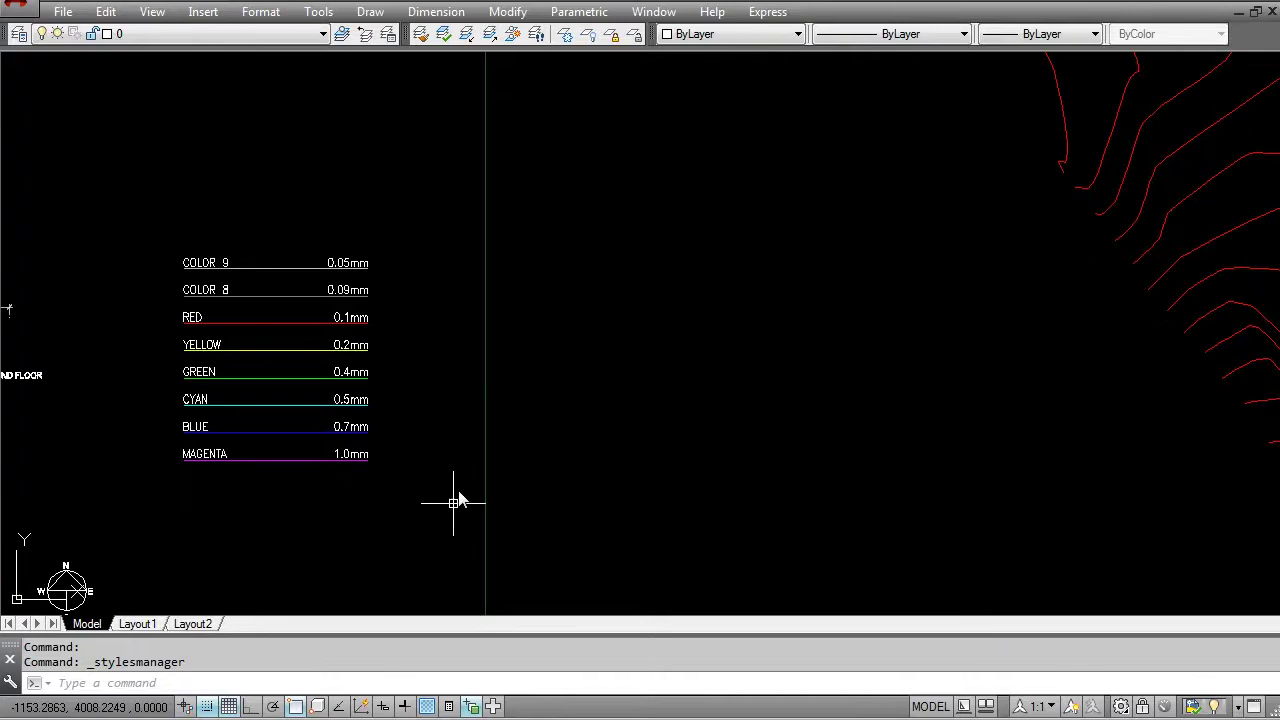
scroll(309, 491, "down", 5)
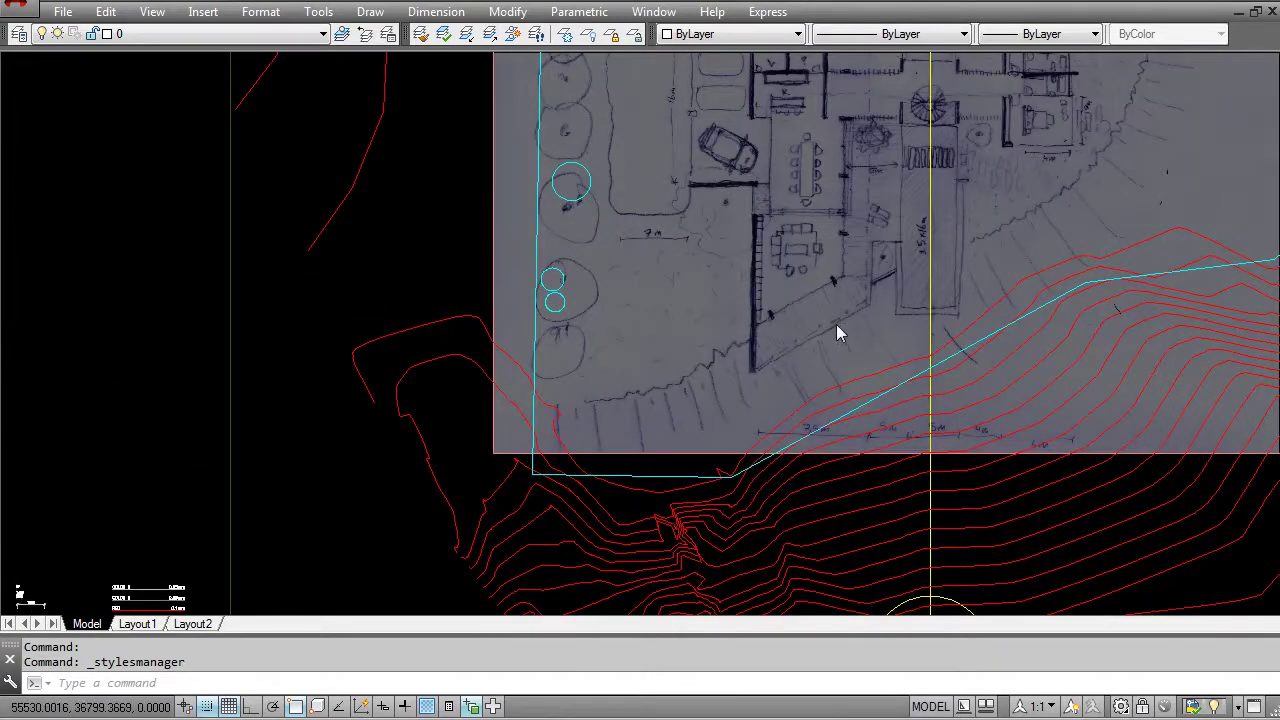
scroll(836, 324, "down", 2)
middle_click_drag(880, 348, 606, 400)
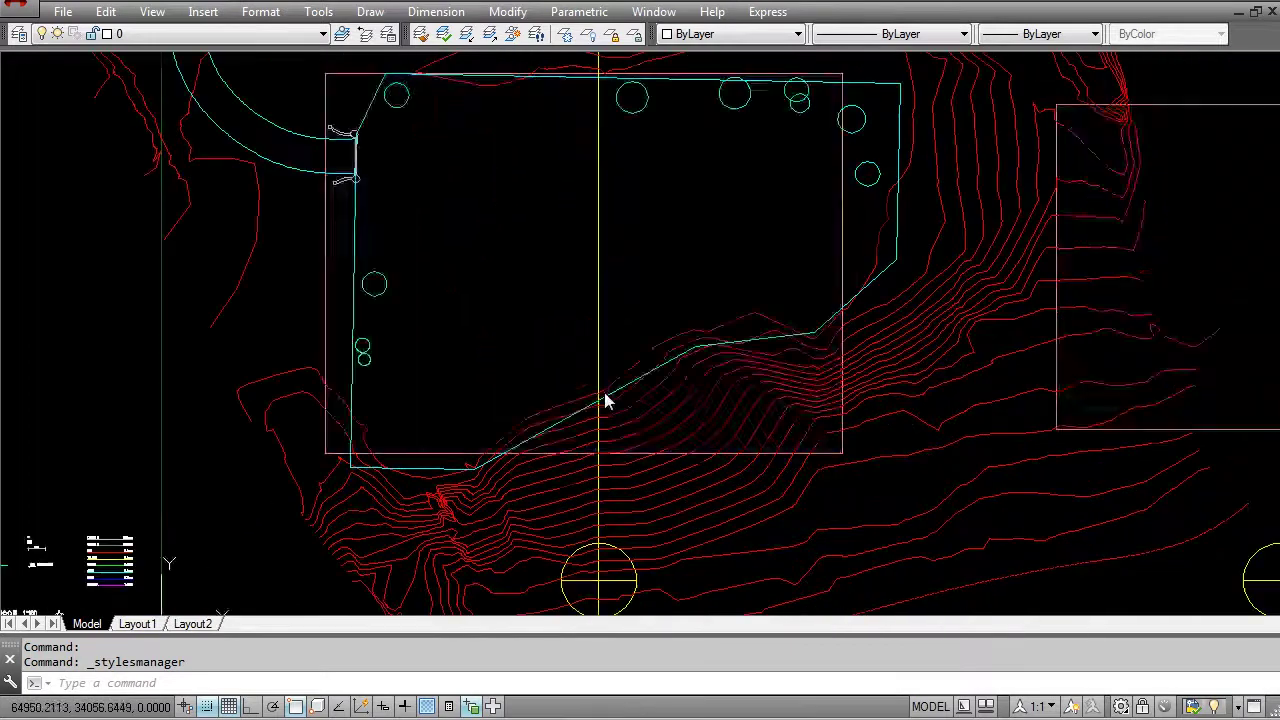
scroll(604, 397, "down", 3)
middle_click_drag(782, 432, 676, 420)
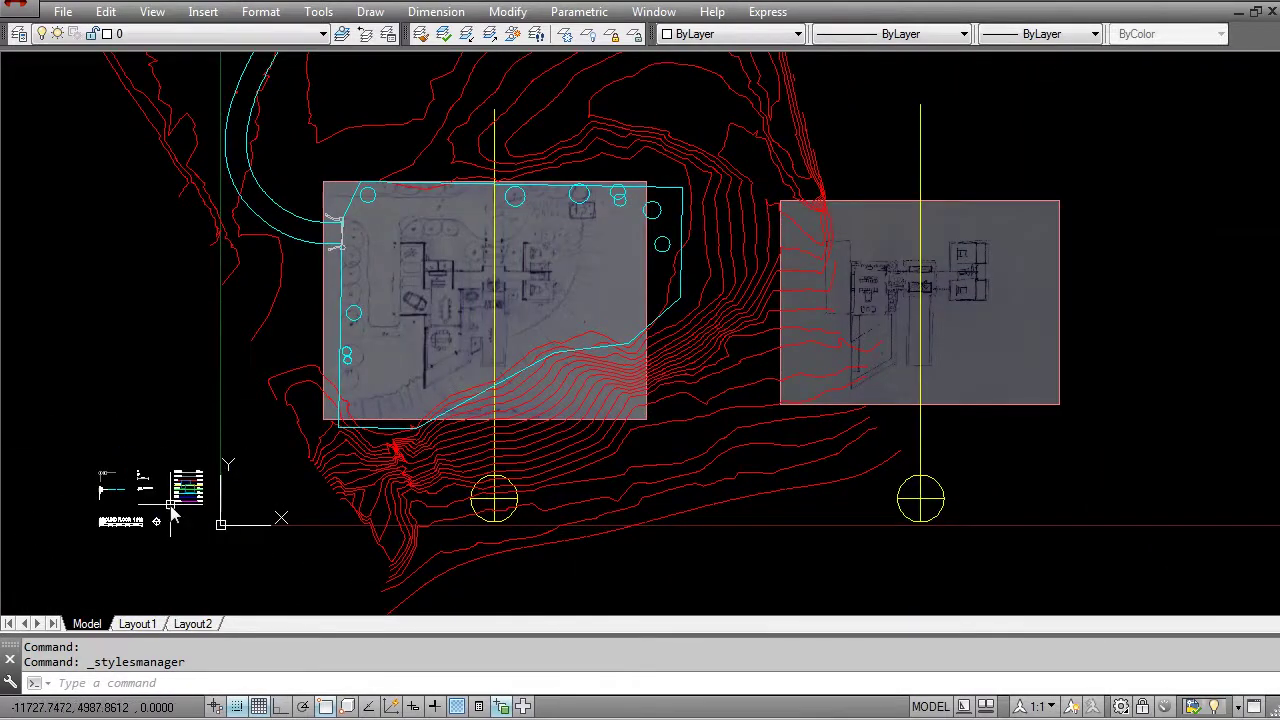
scroll(172, 515, "up", 4)
scroll(235, 410, "down", 2)
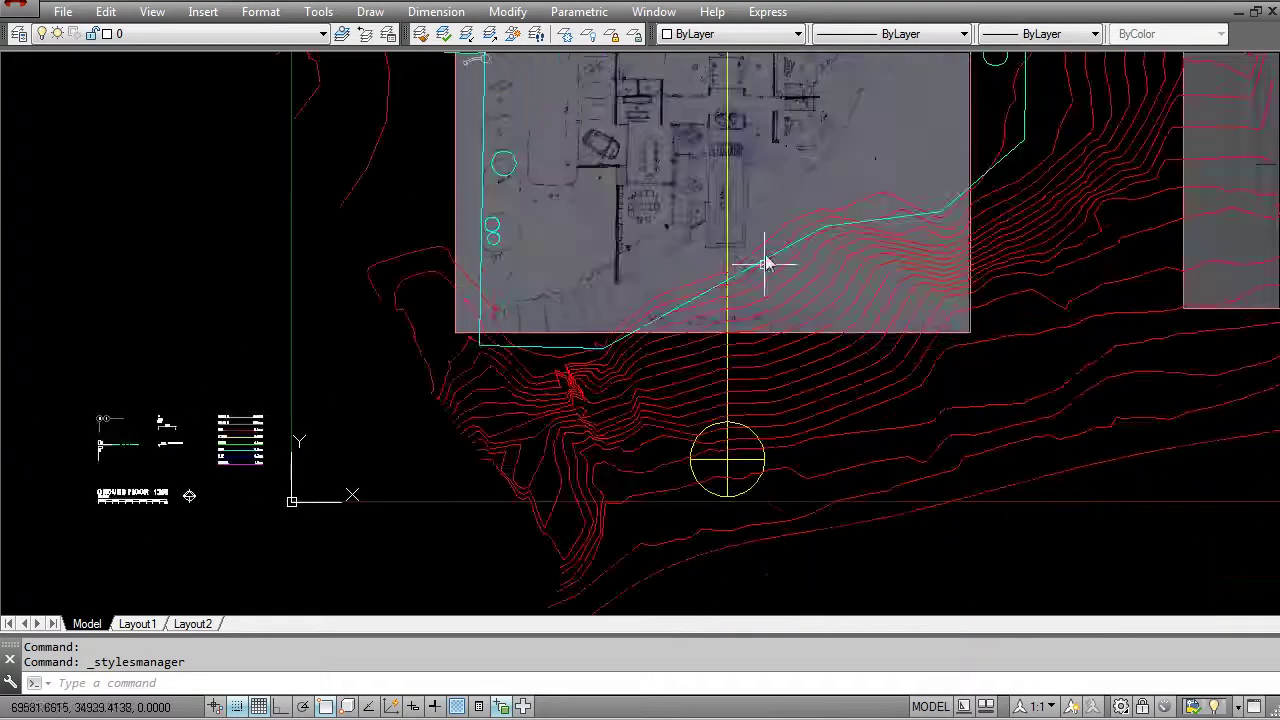
middle_click_drag(765, 263, 603, 429)
scroll(585, 380, "down", 2)
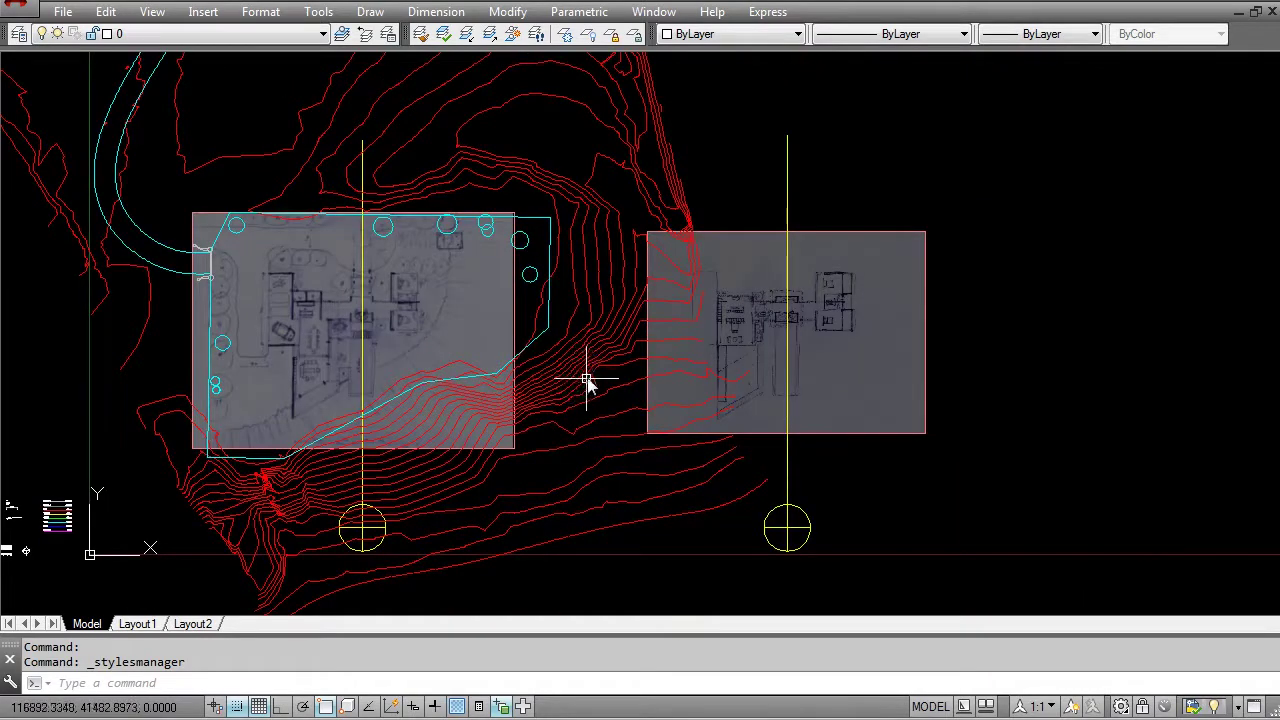
mouse_move(584, 386)
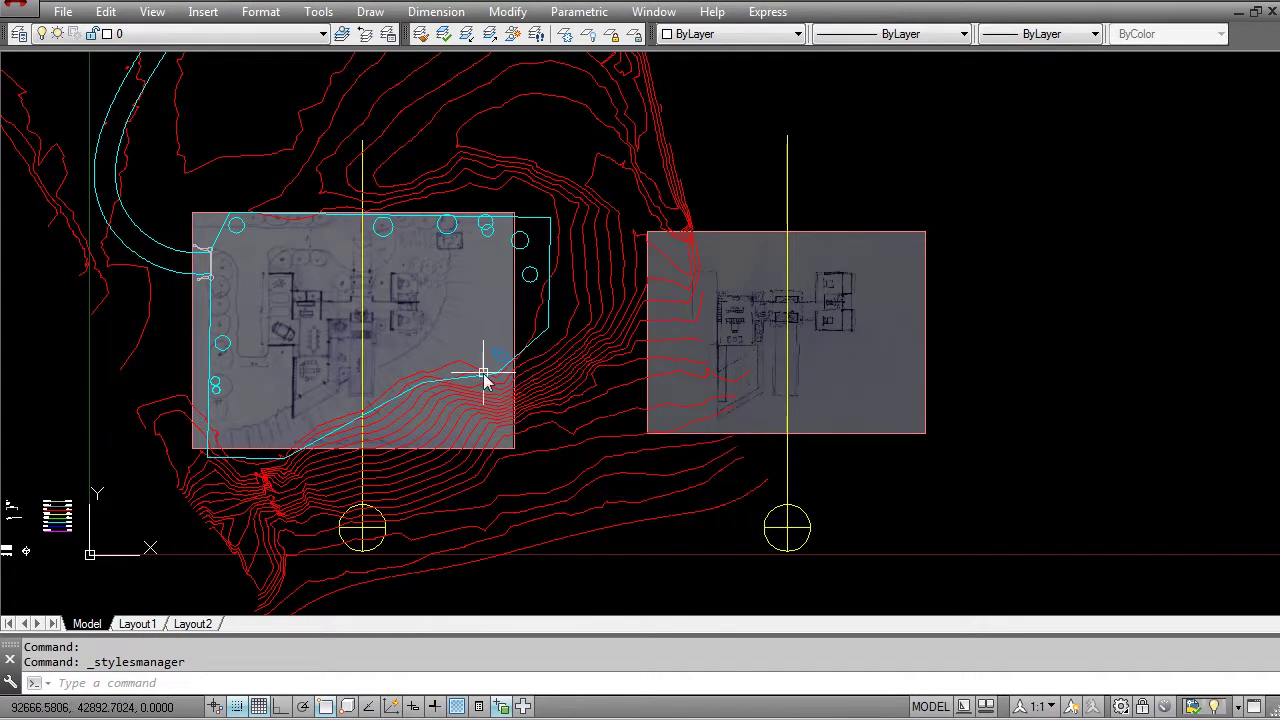
middle_click_drag(544, 407, 623, 395)
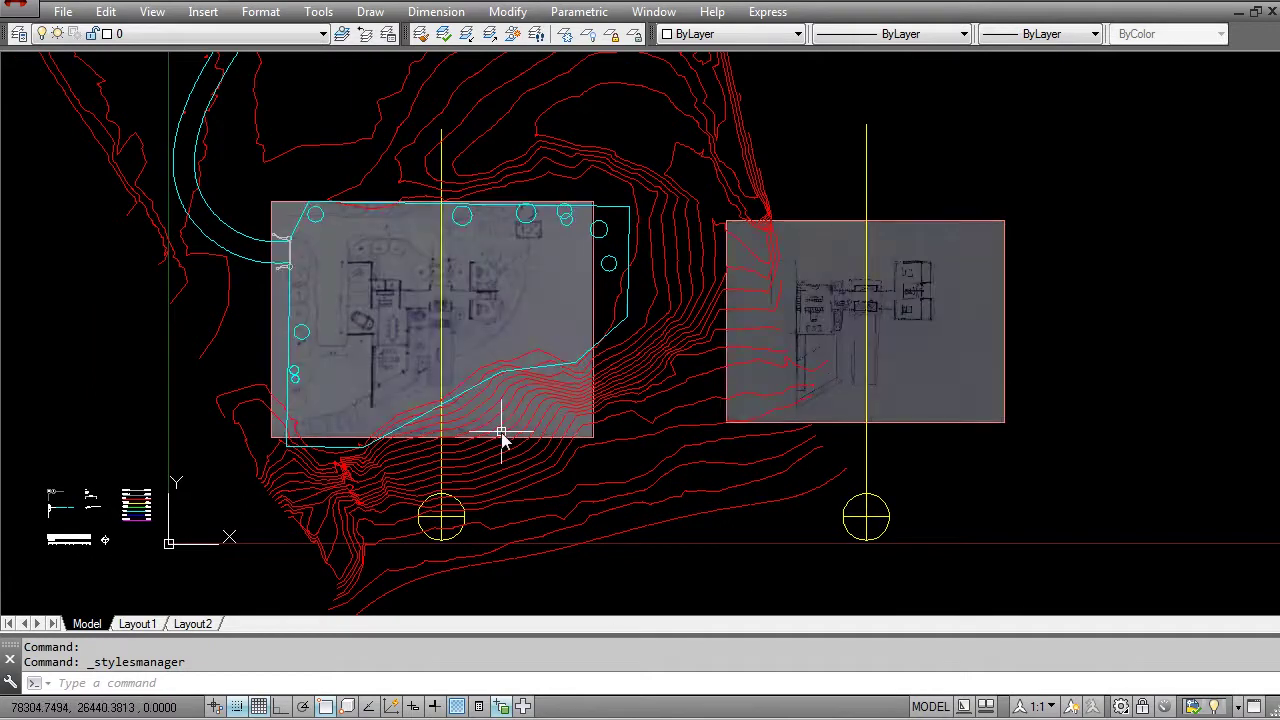